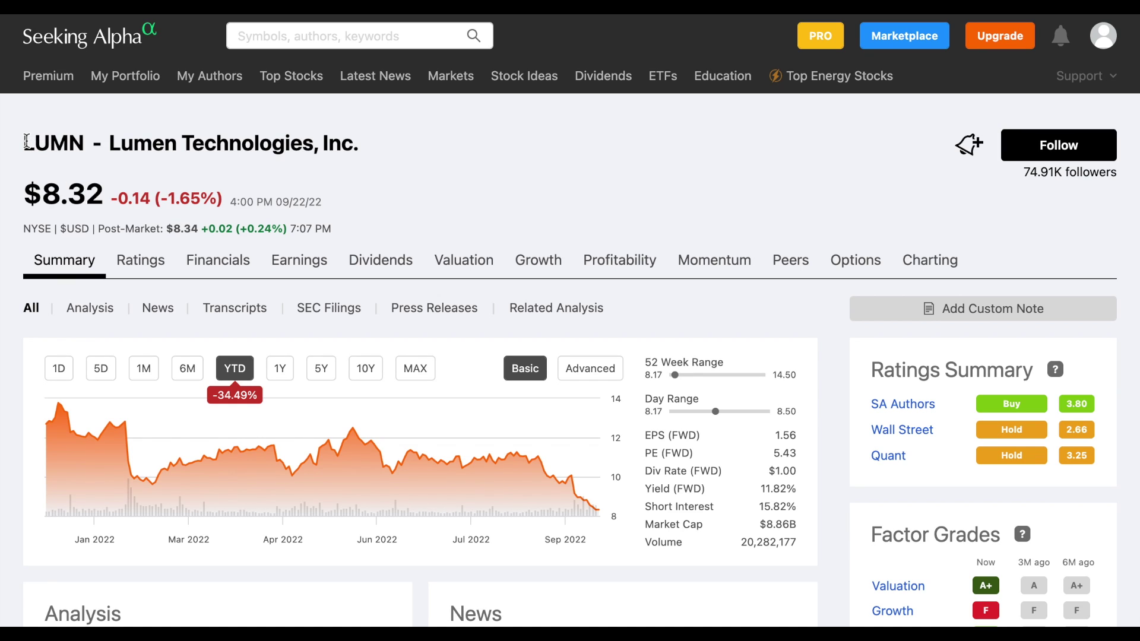
Review Lumen's LUMN ticker and 8.32 price, then browse the Discounted Cash Flow and Dividend Discount sheets
drag(24, 143, 78, 142)
drag(43, 193, 99, 192)
click(629, 187)
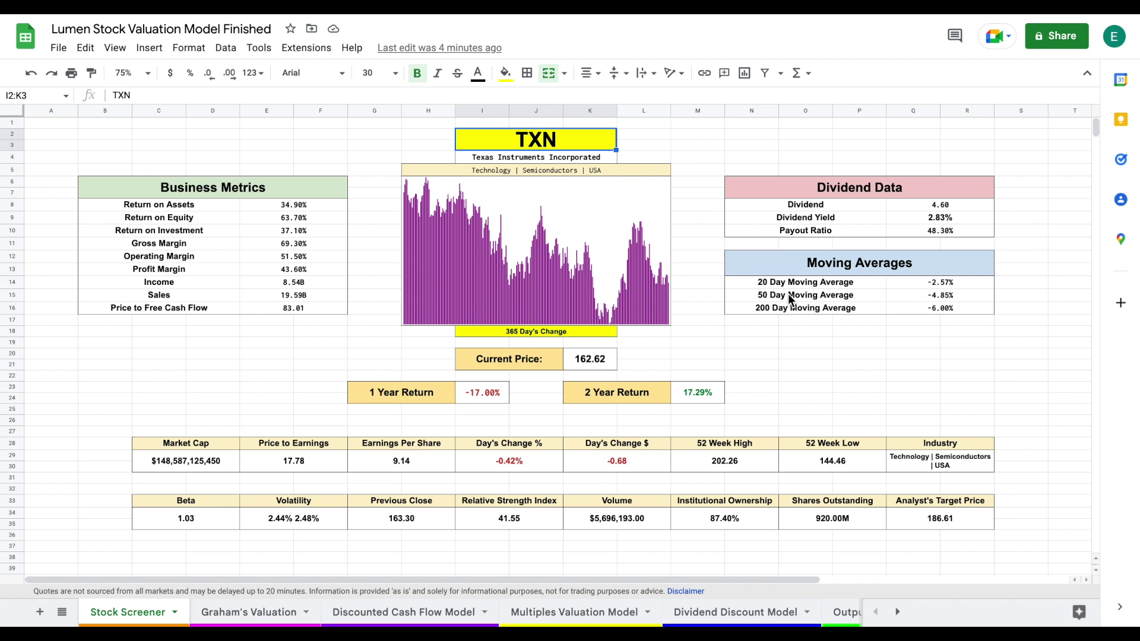
click(829, 379)
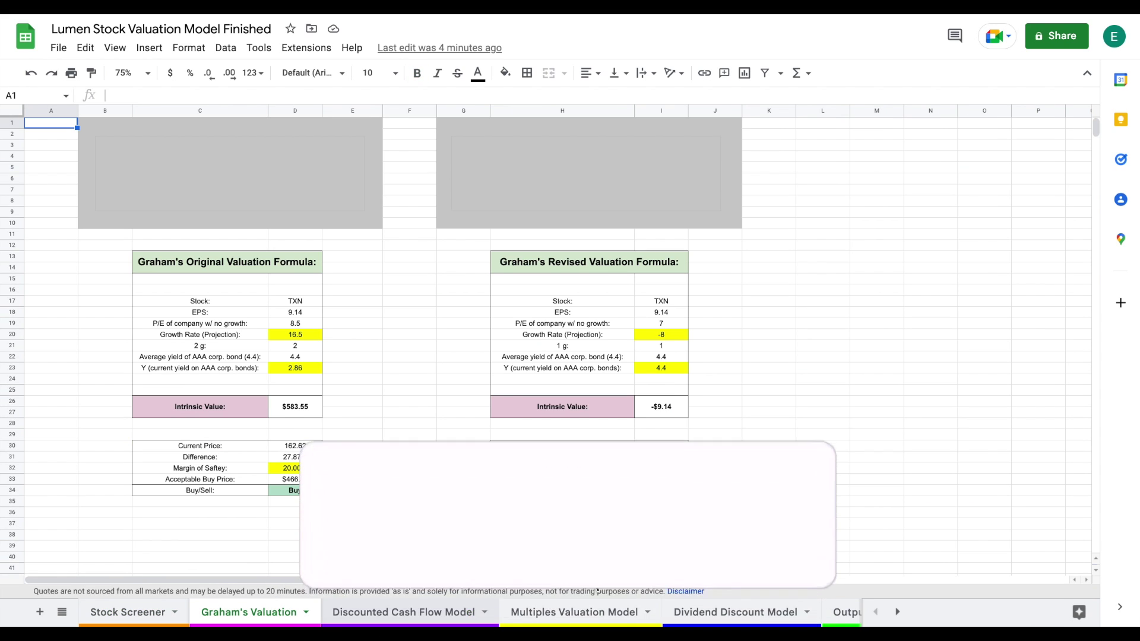
click(433, 613)
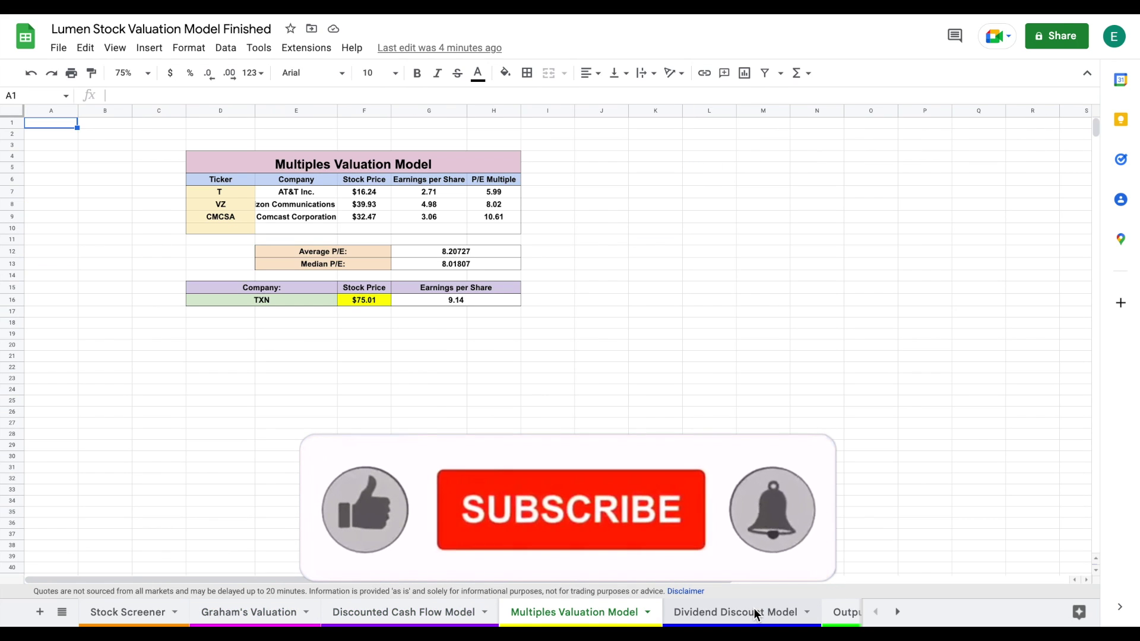
click(754, 608)
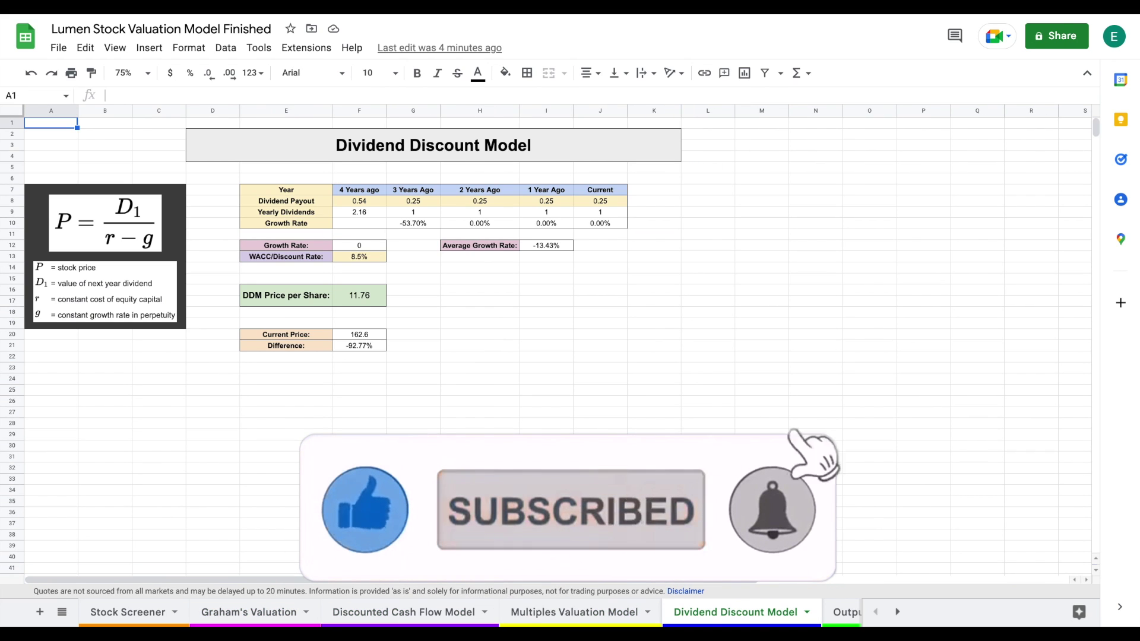
click(138, 613)
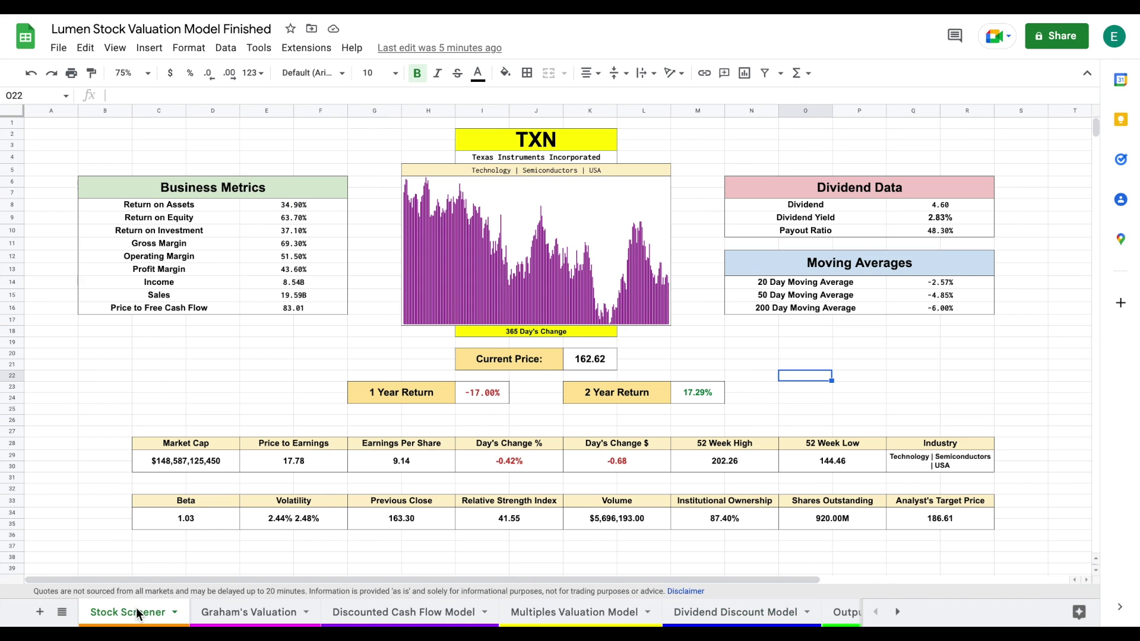
click(715, 159)
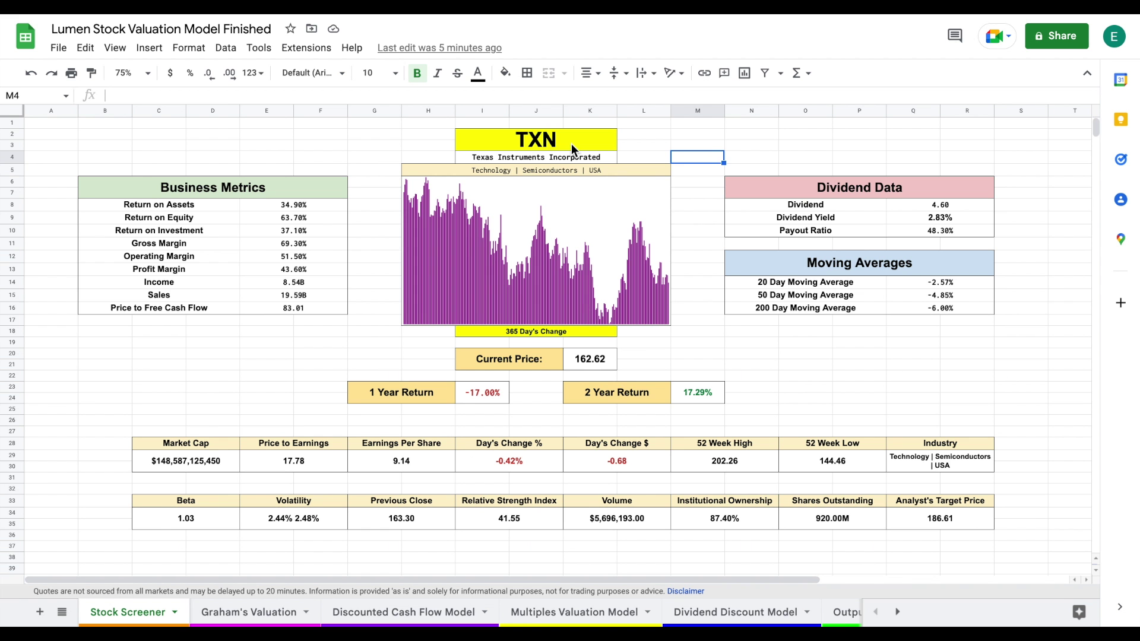
Replace the TXN ticker with LUMN, then inspect the price chart formula and the Dividend row
click(571, 144)
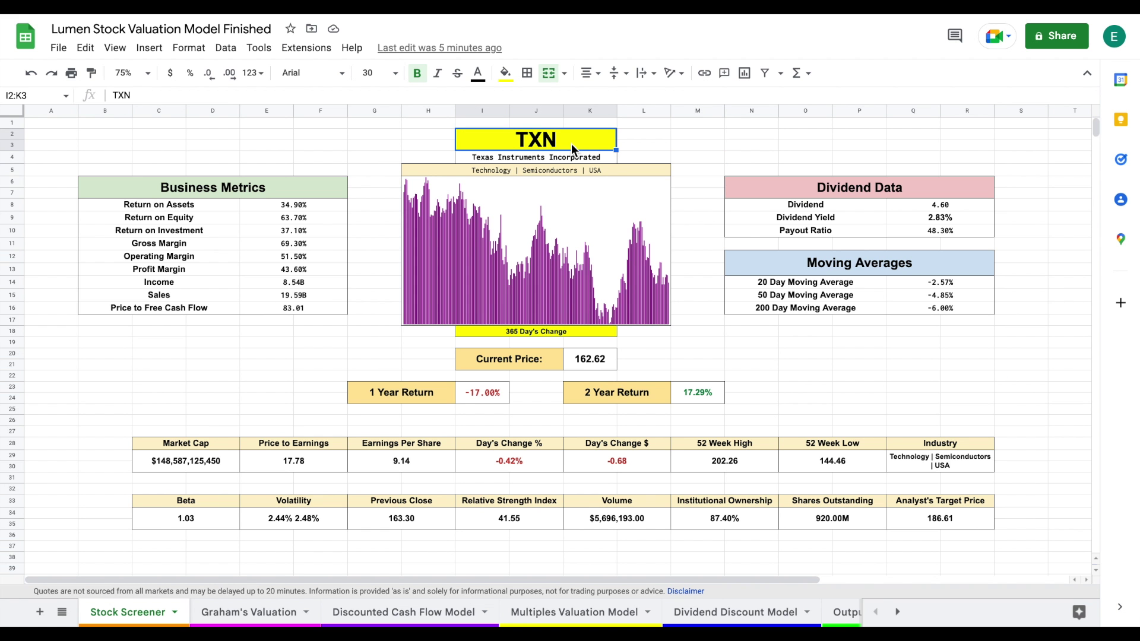
text(LUMN)
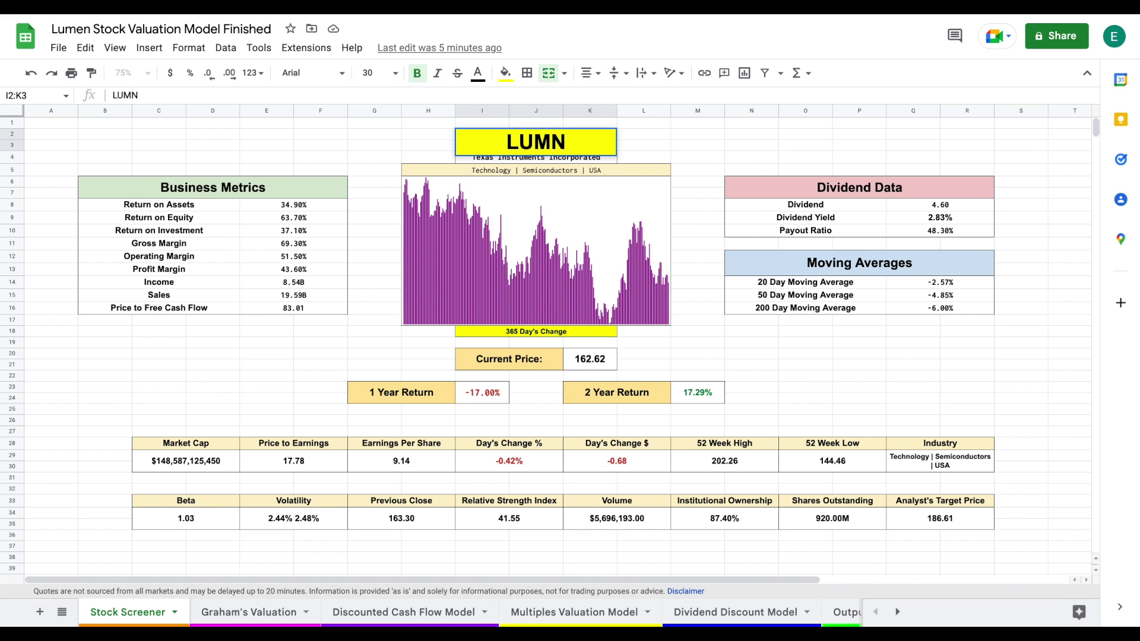
key(Return)
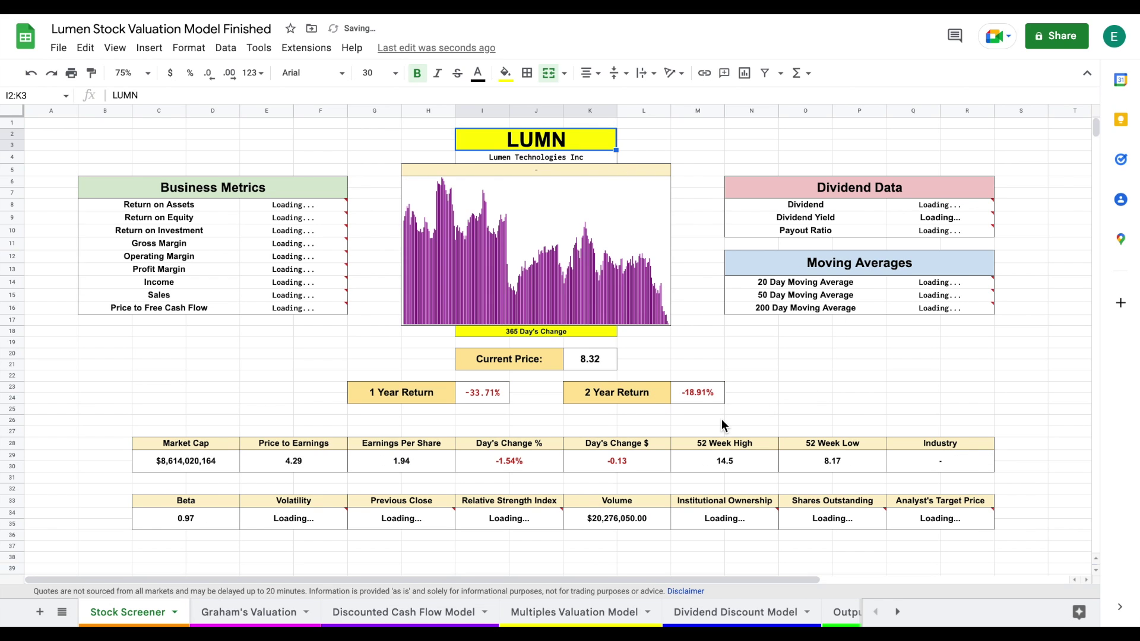
click(812, 385)
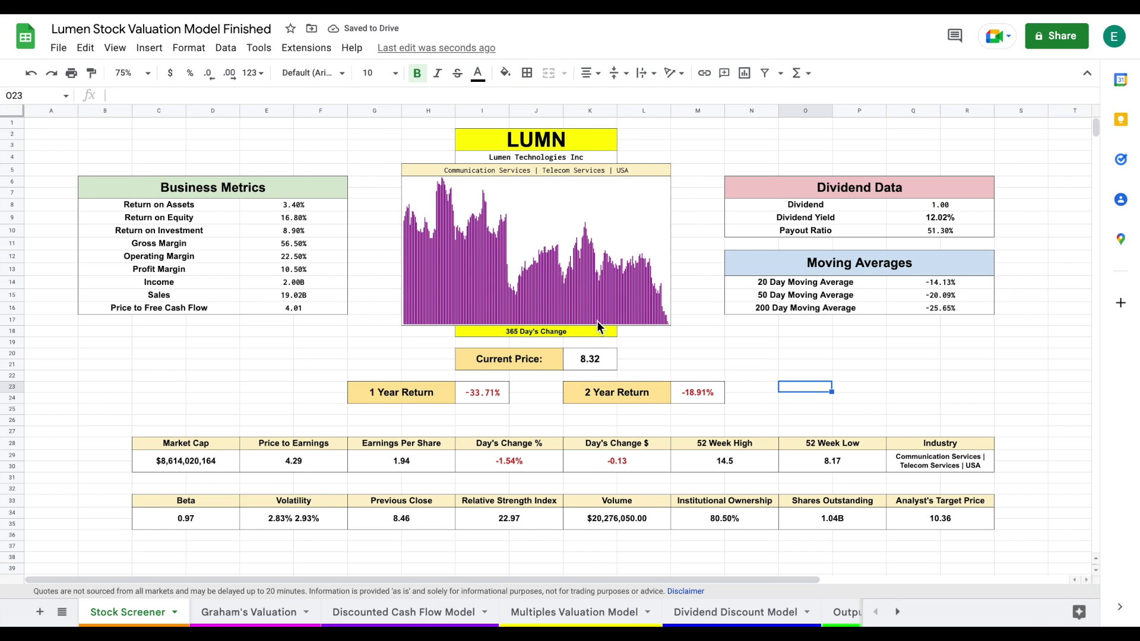
click(427, 223)
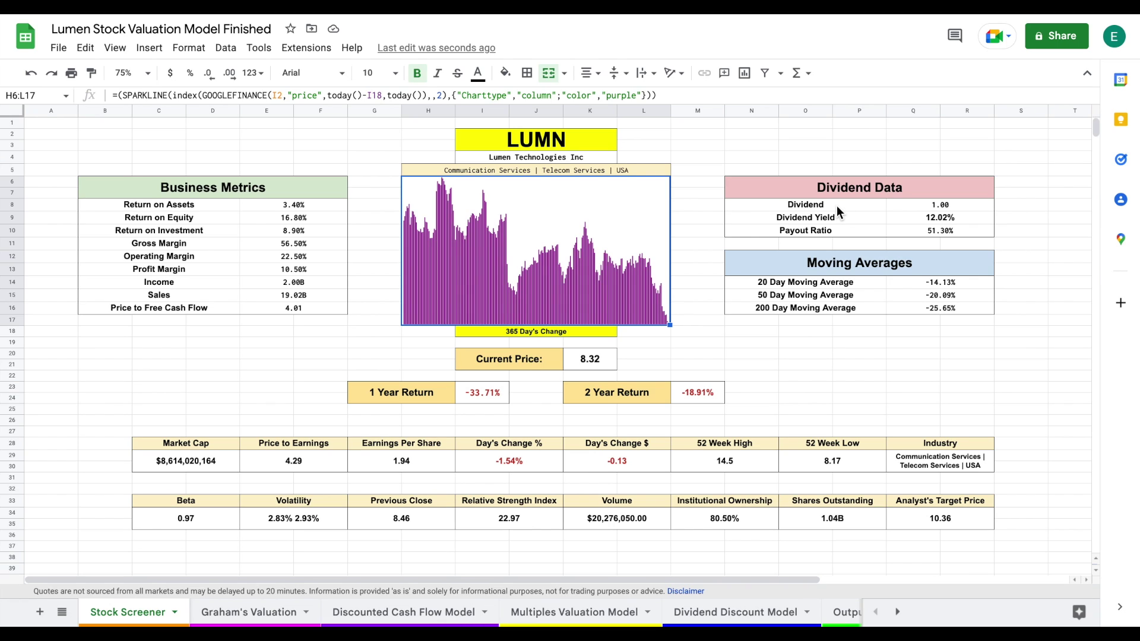
drag(831, 207, 906, 205)
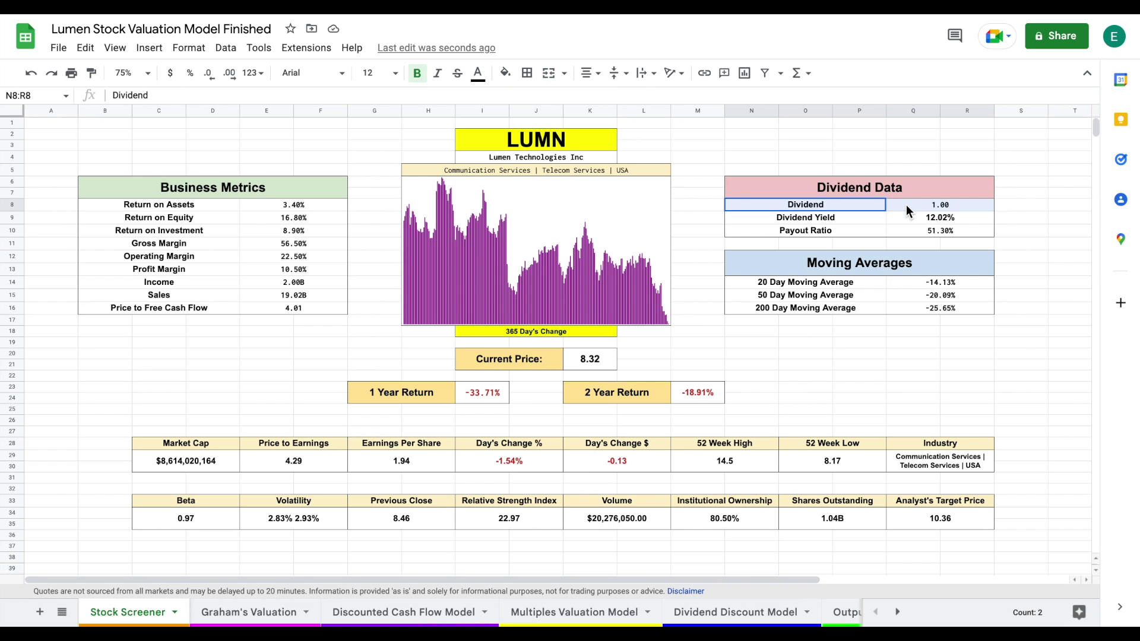
click(908, 205)
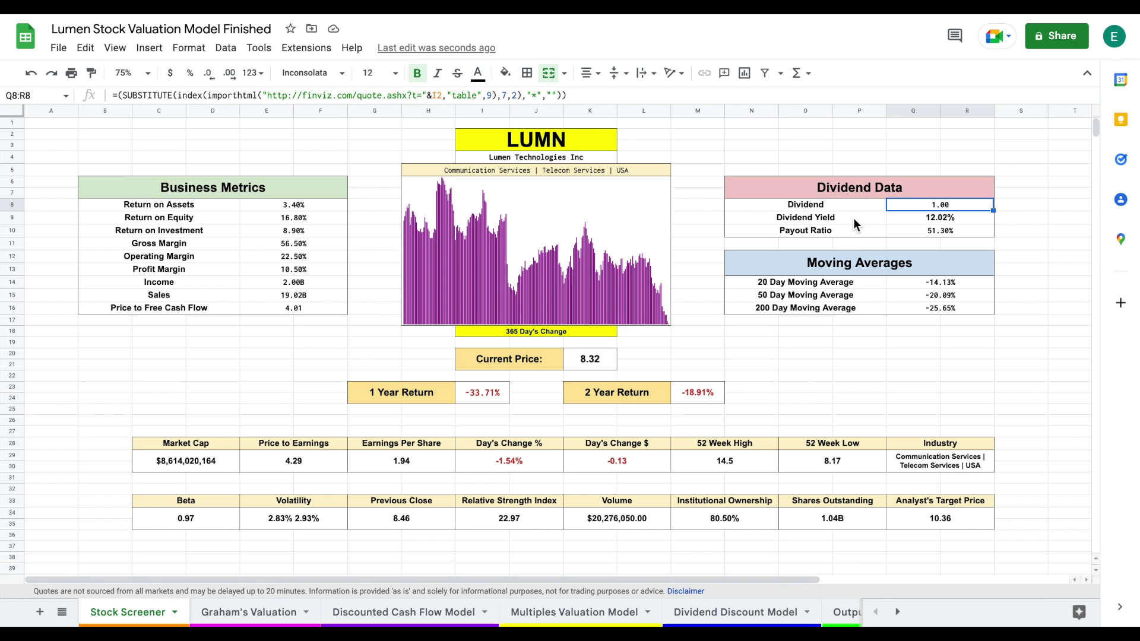
drag(853, 218, 908, 219)
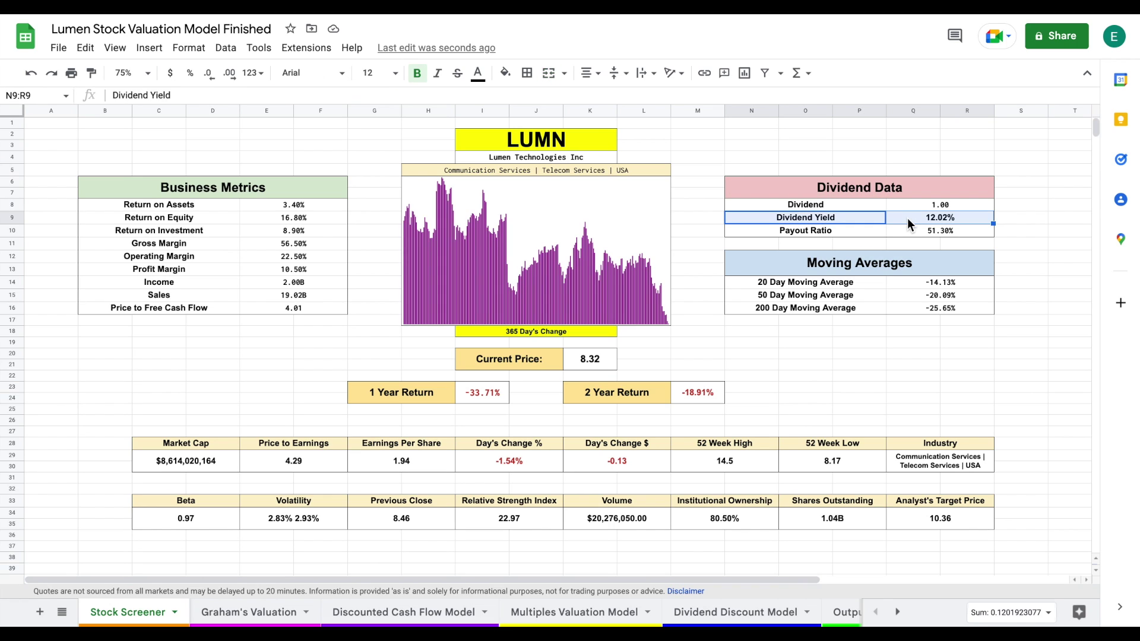
click(978, 220)
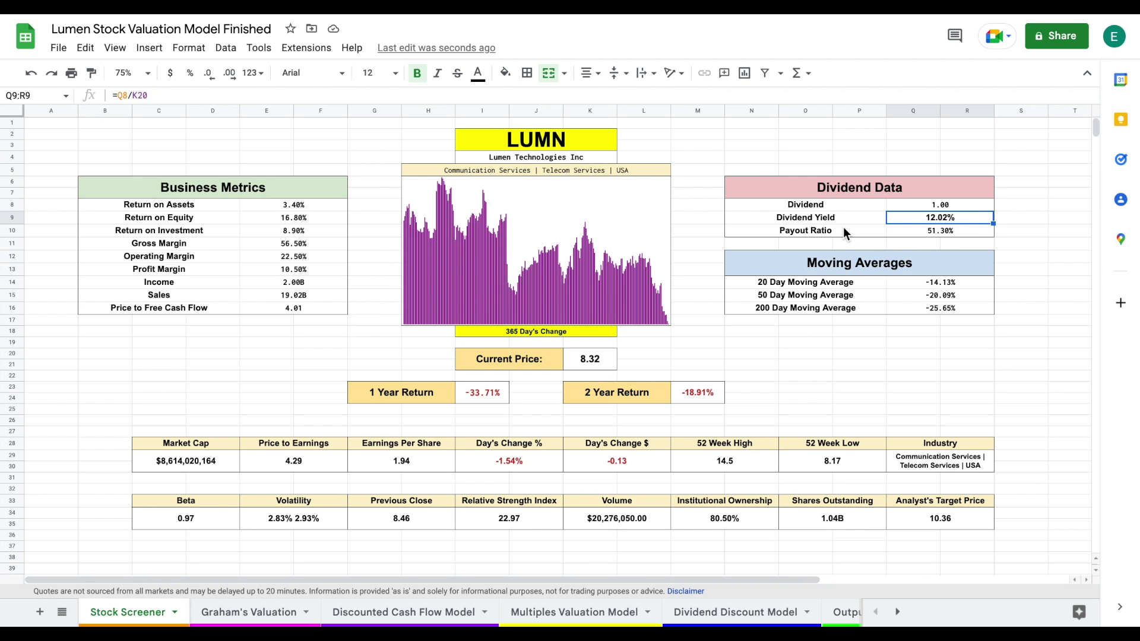
drag(843, 227, 909, 229)
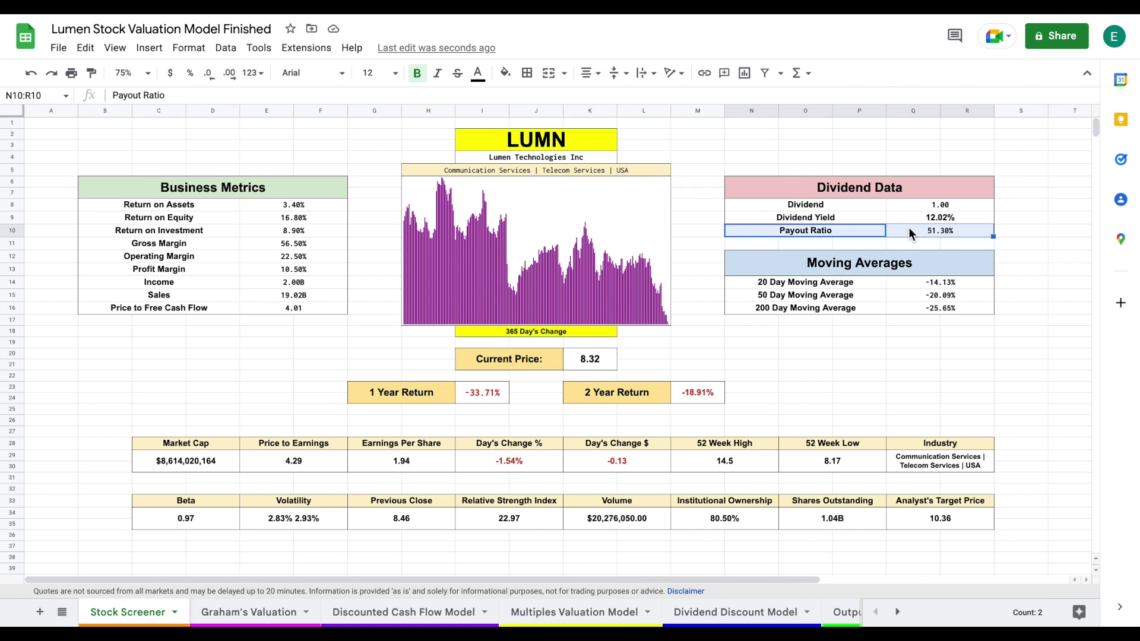
click(965, 229)
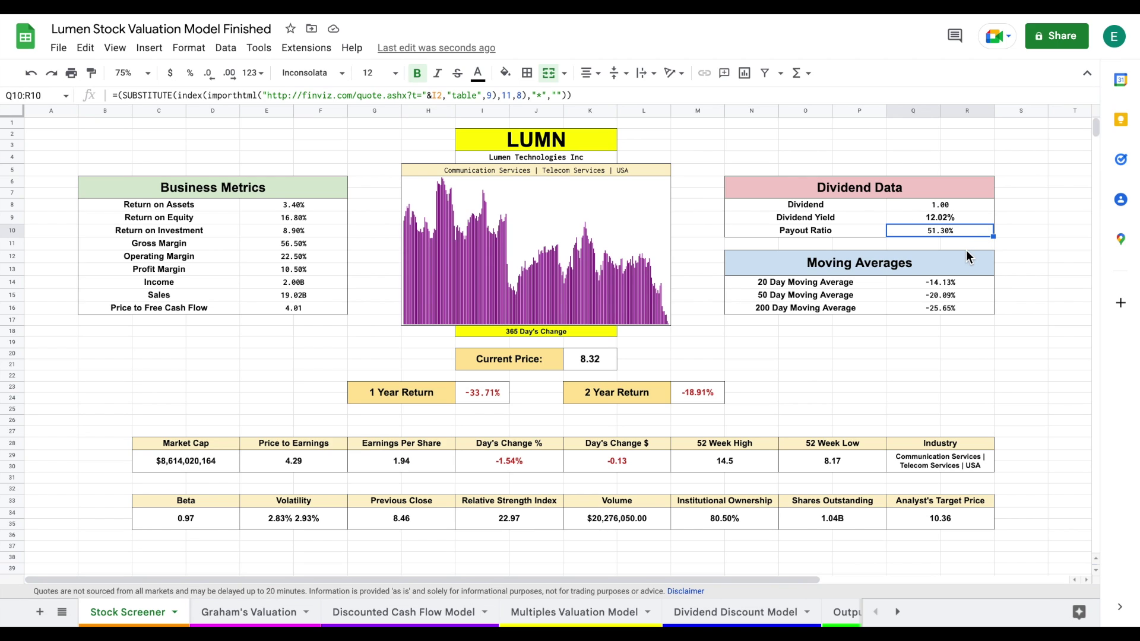
click(979, 215)
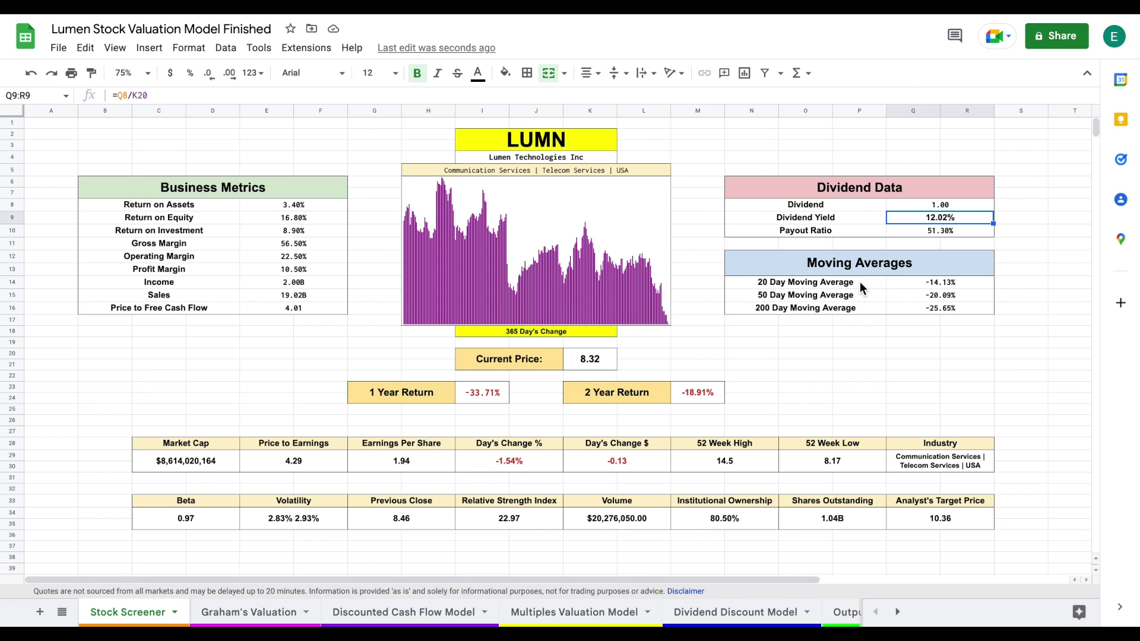
click(907, 284)
click(974, 300)
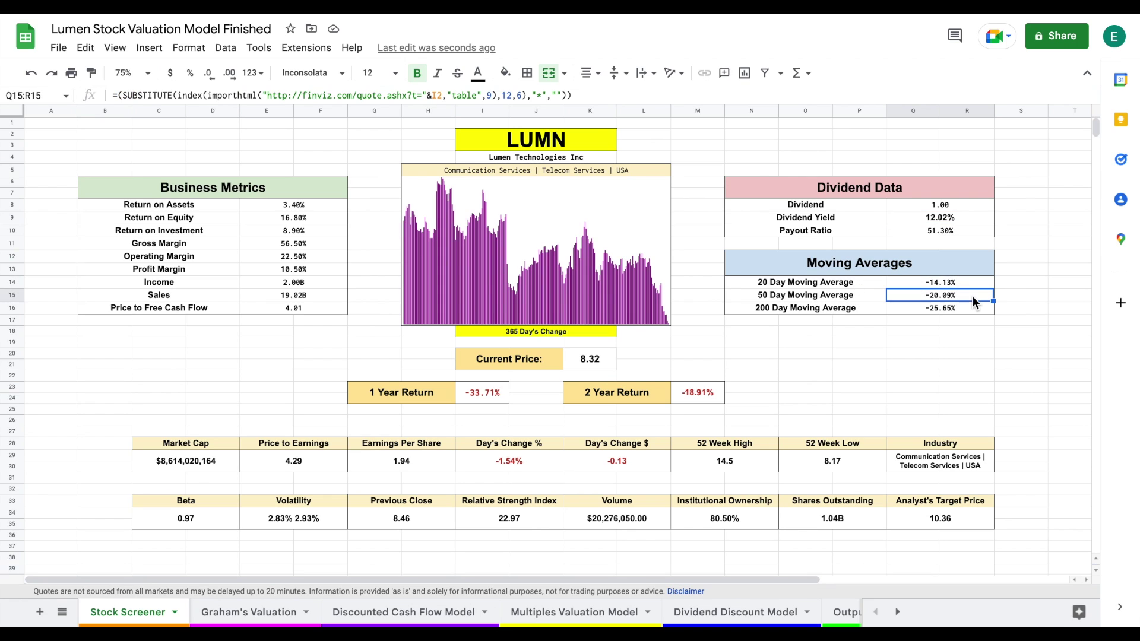
click(978, 308)
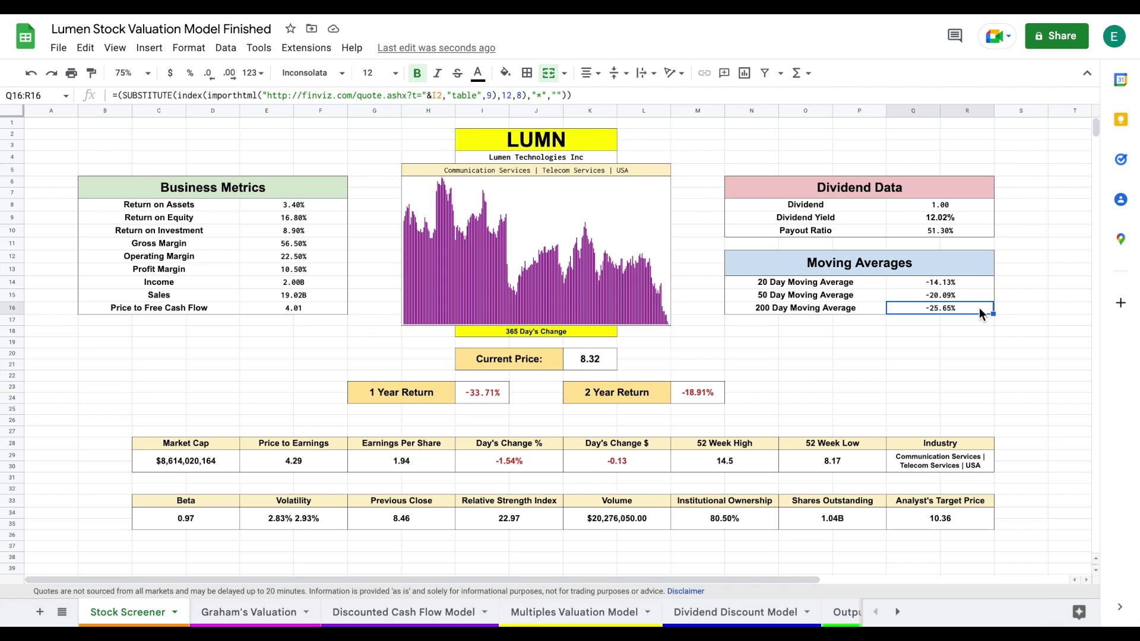
click(972, 522)
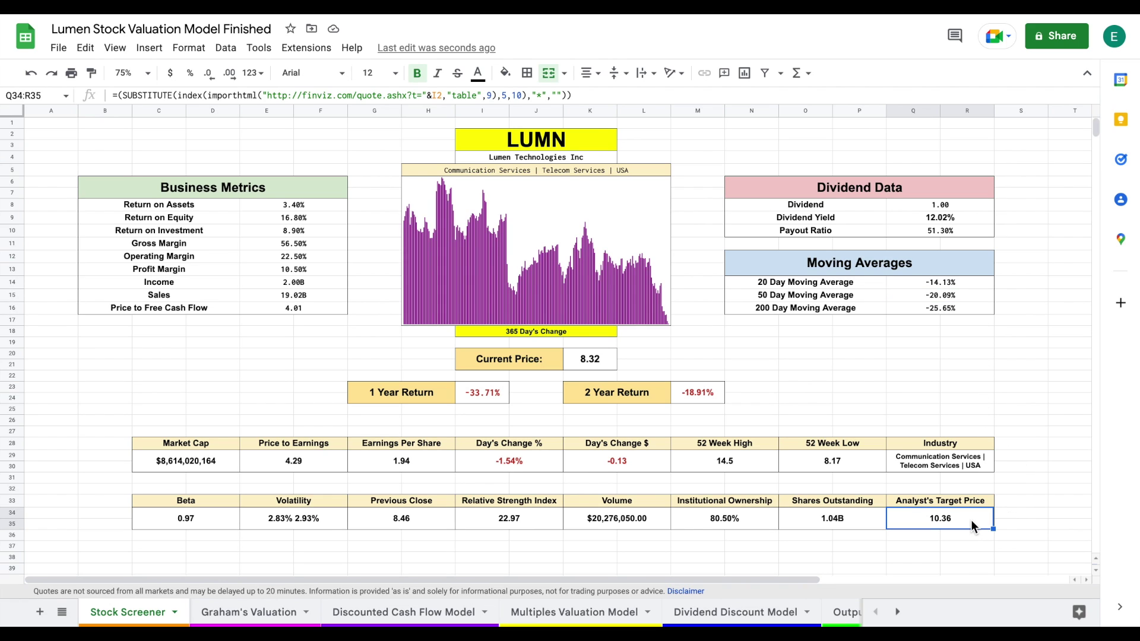
click(609, 363)
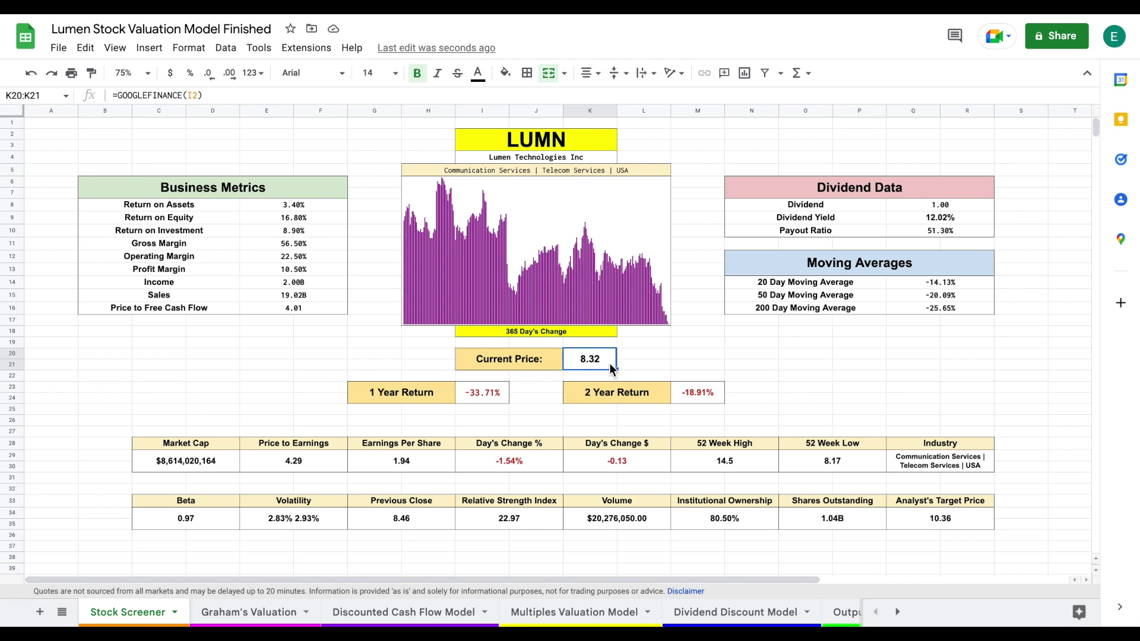
click(217, 516)
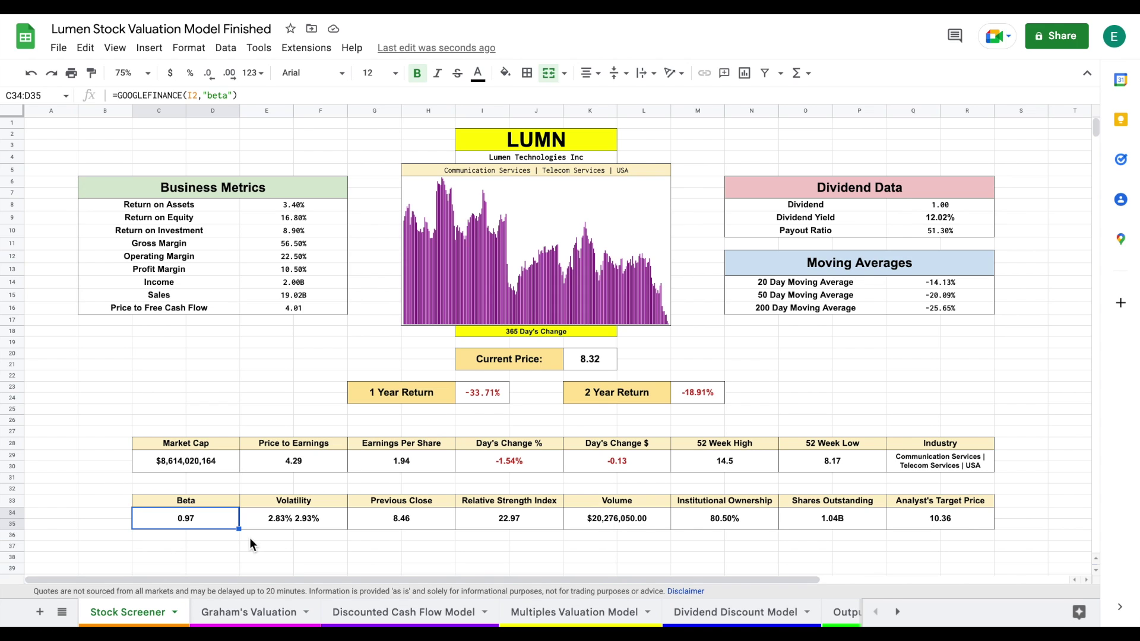
click(754, 519)
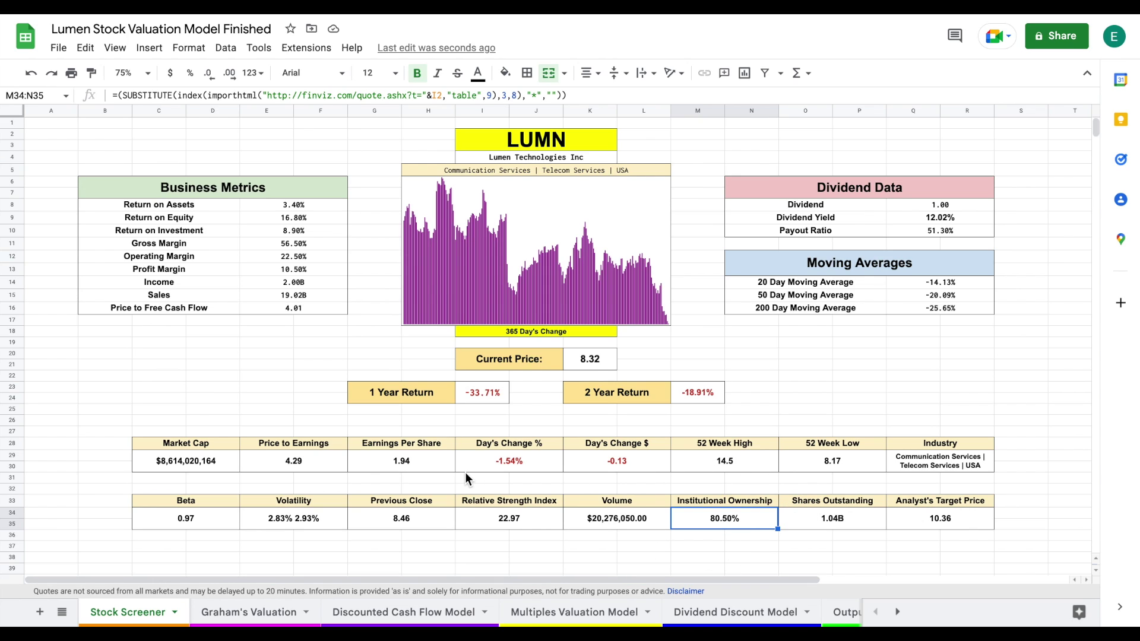
Open the Graham's Valuation sheet at 100% zoom
click(238, 616)
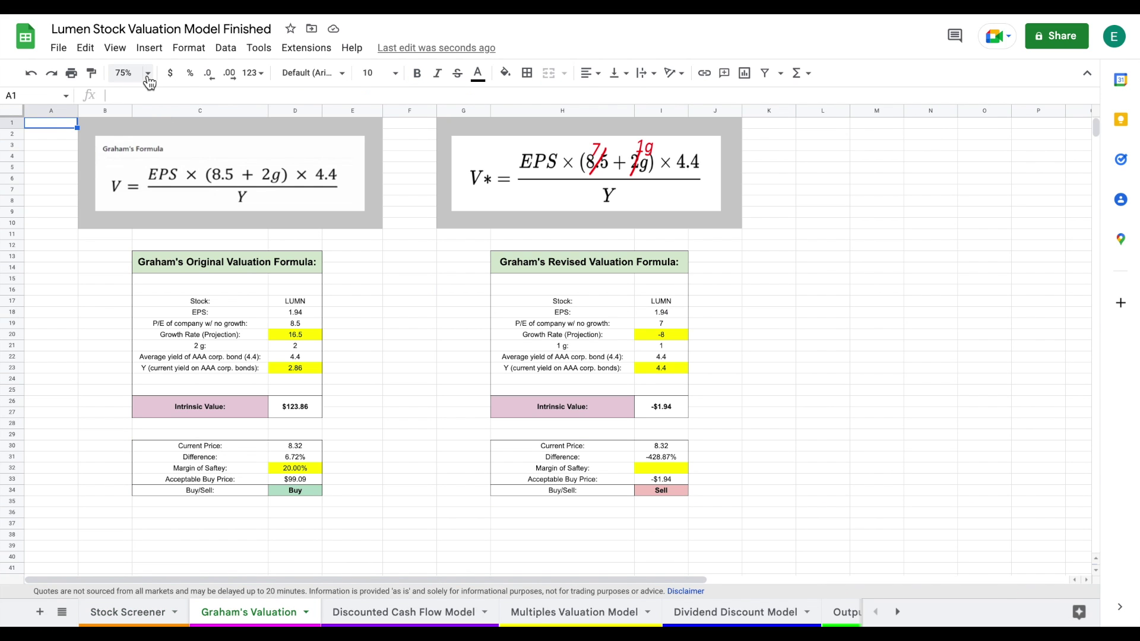
click(127, 72)
click(140, 174)
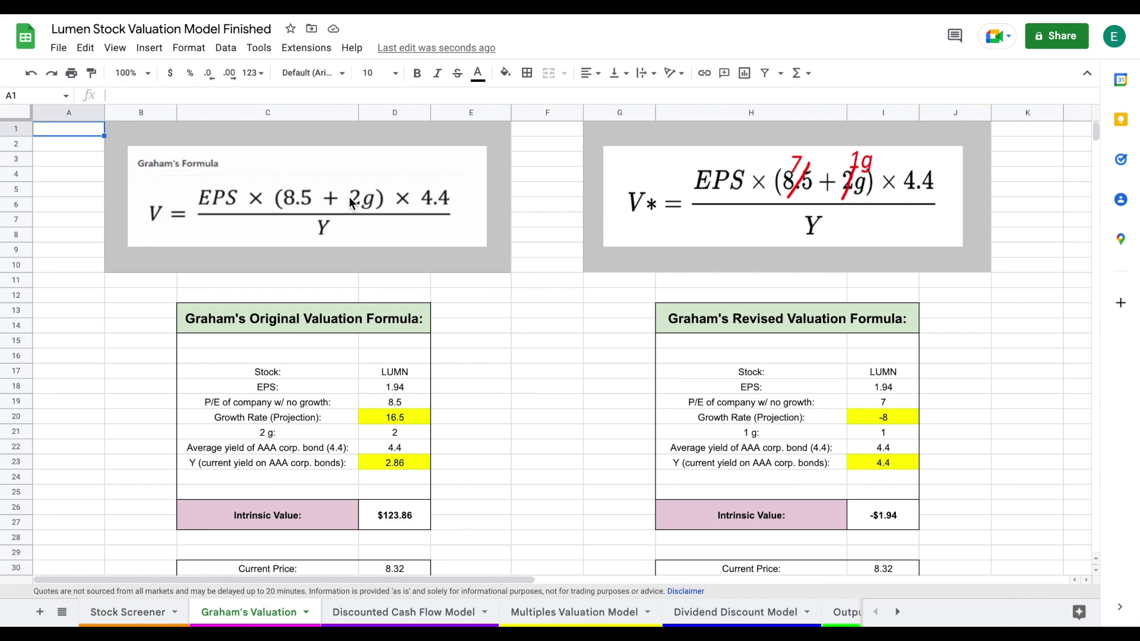
scroll(647, 315, right, 5)
scroll(645, 313, right, 1)
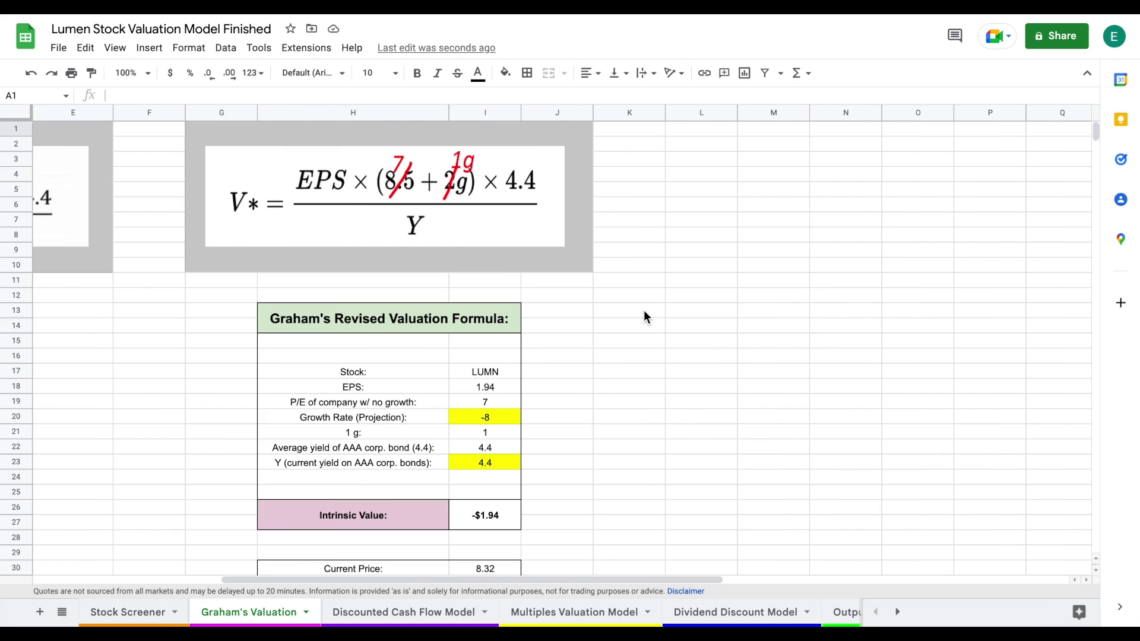
scroll(644, 315, left, 1)
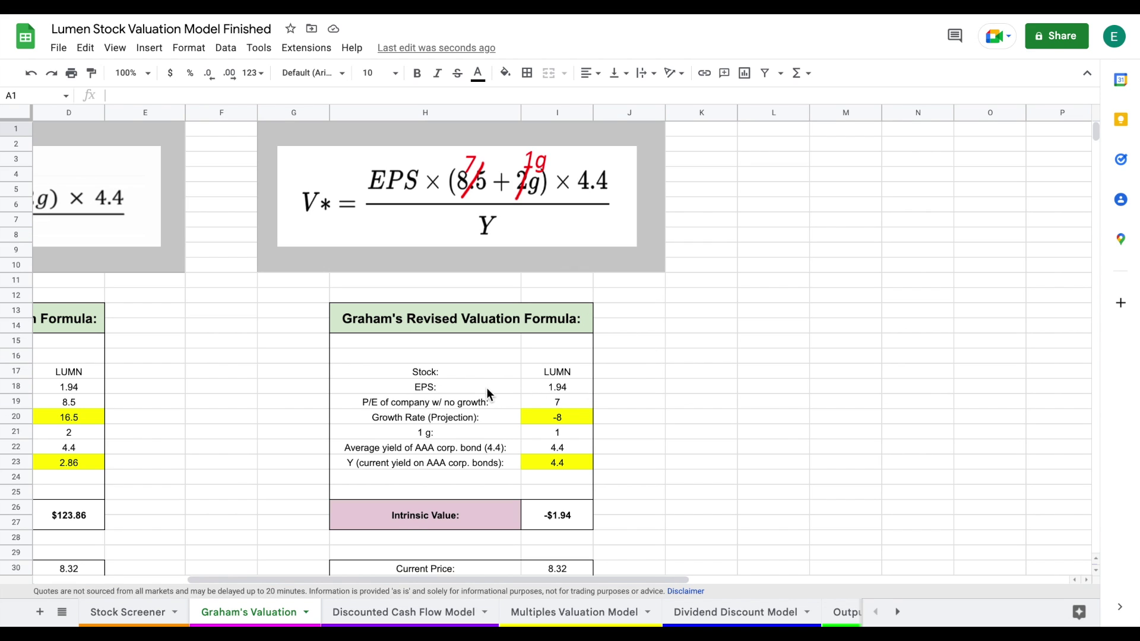
Check the revised formula's GOOGLEFINANCE EPS, no-growth P/E of 7 and -8 growth rate
drag(486, 387, 558, 390)
click(580, 391)
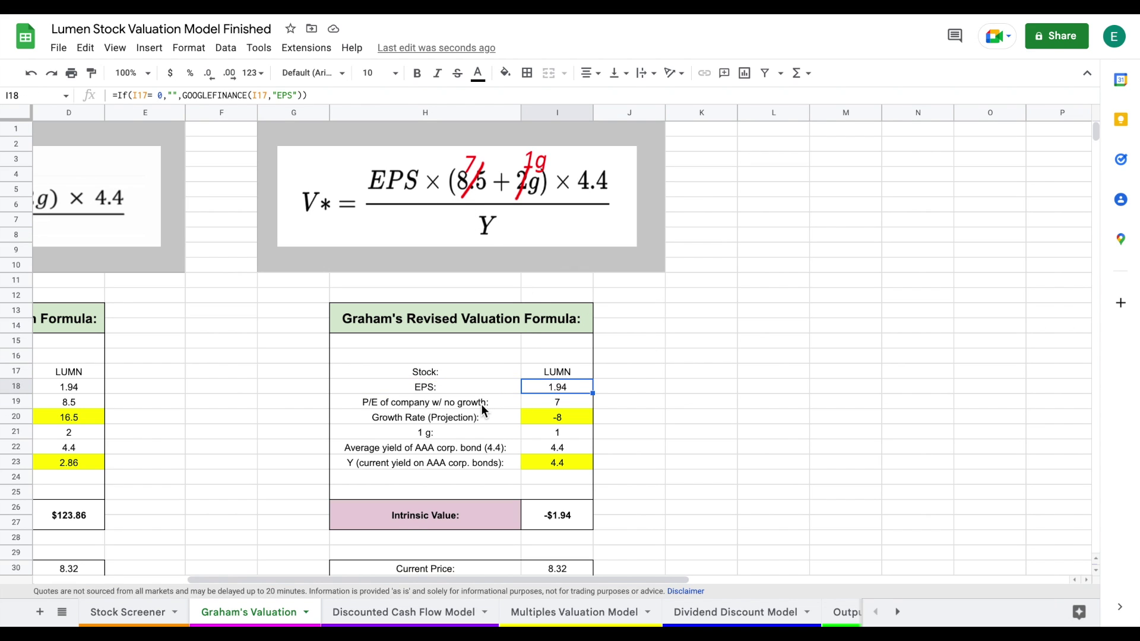
drag(481, 403, 541, 408)
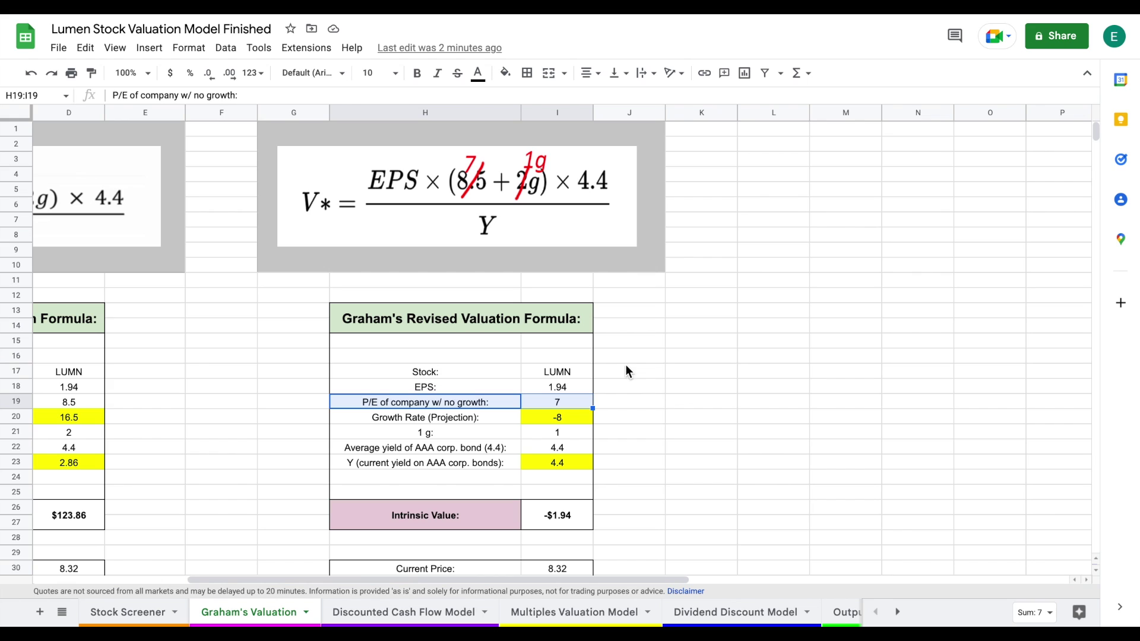
click(579, 421)
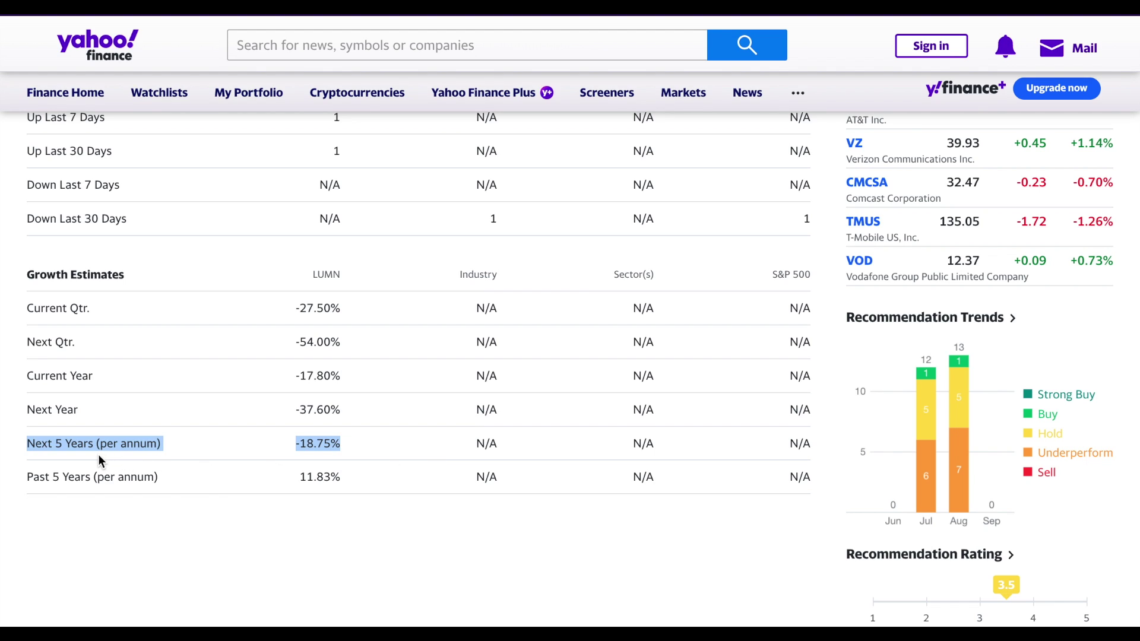
click(131, 456)
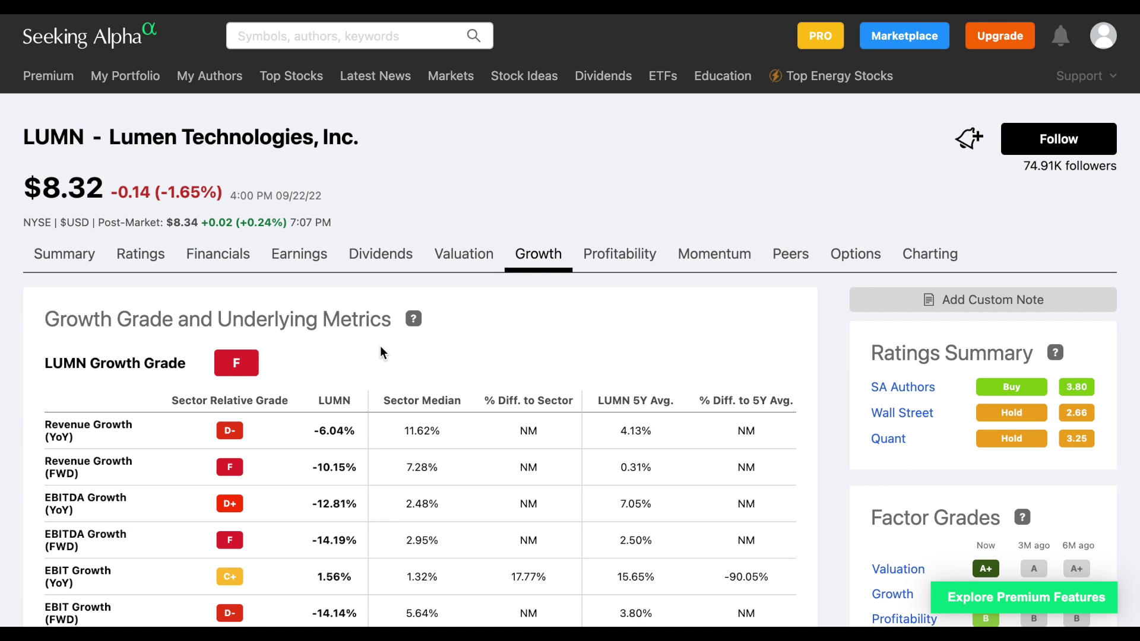
Scroll through LUMN's Growth tab metrics table on Seeking Alpha
scroll(380, 350, down, 5)
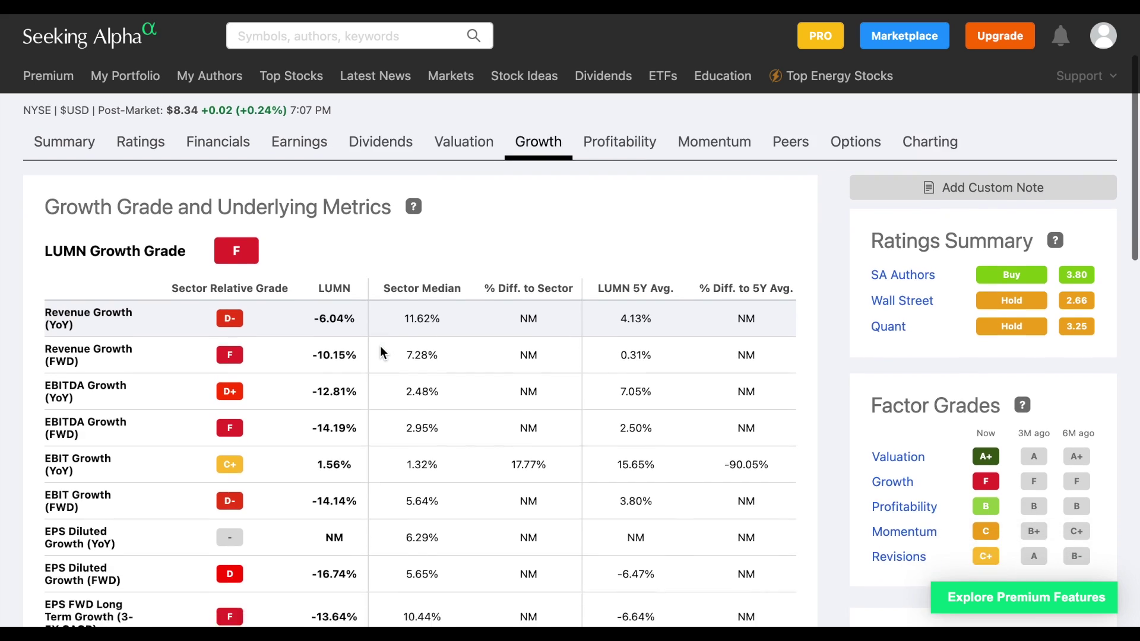
scroll(380, 352, down, 8)
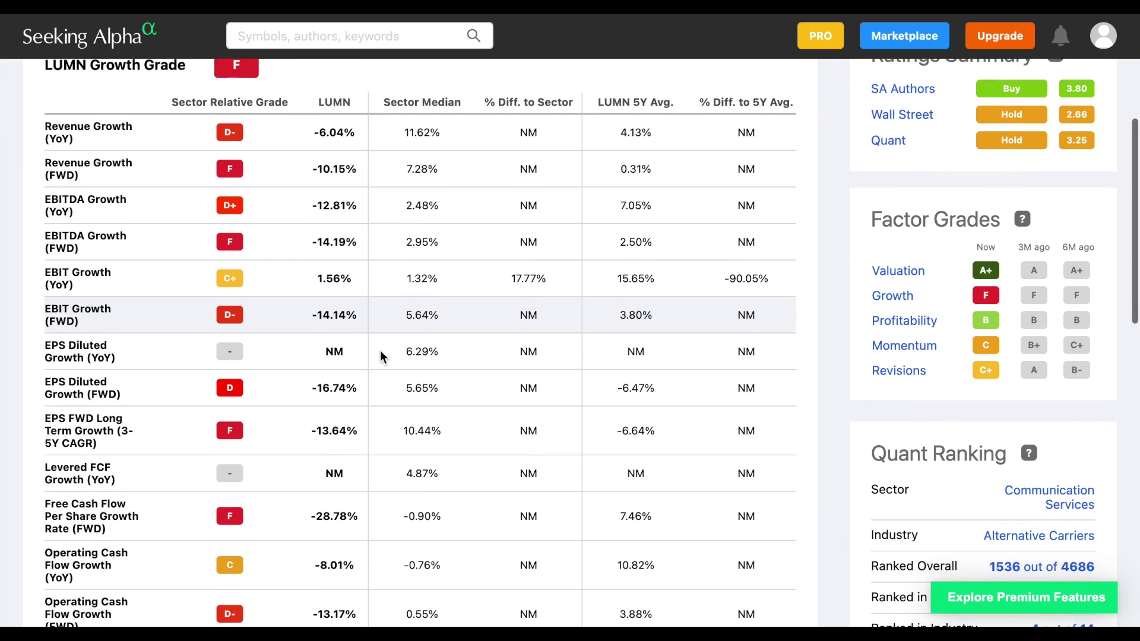
scroll(381, 352, up, 5)
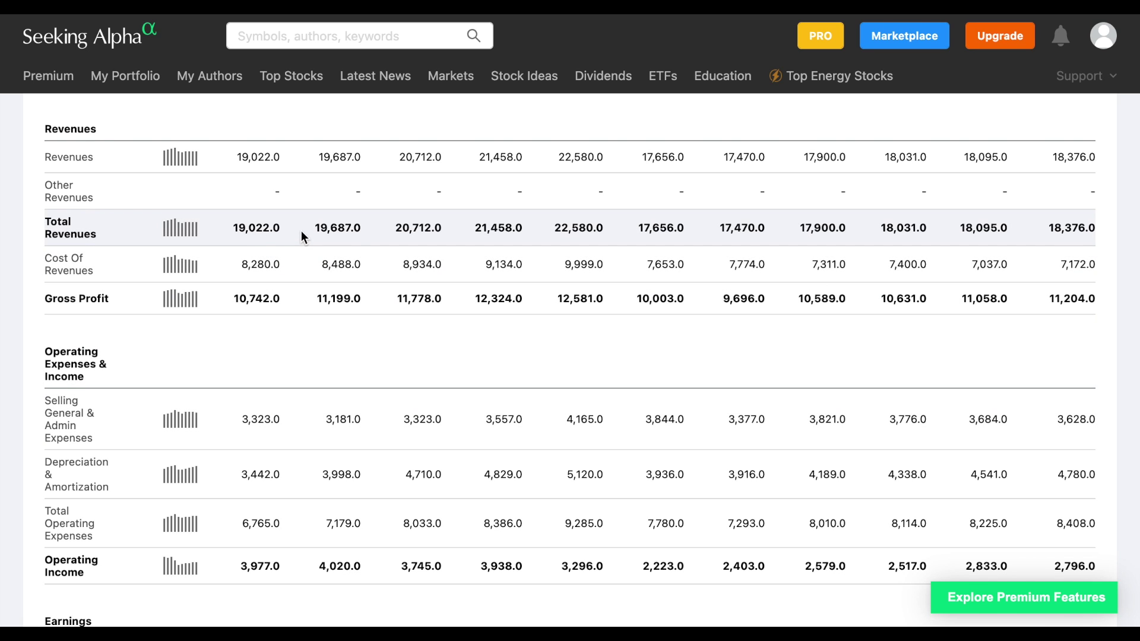
scroll(347, 239, up, 2)
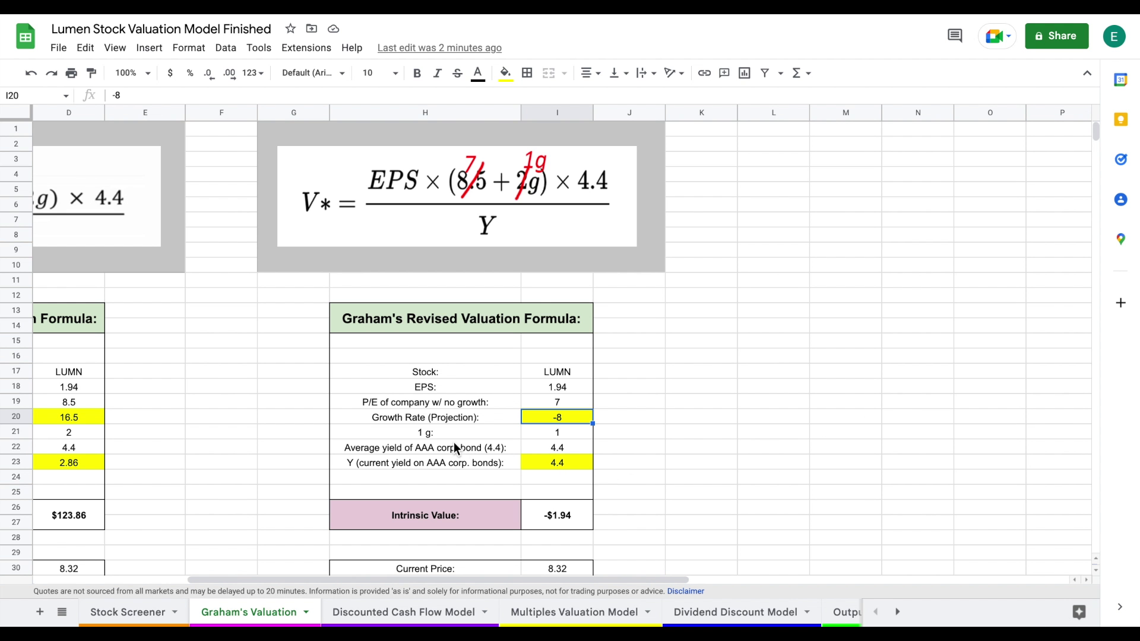
drag(454, 414, 577, 421)
click(576, 421)
click(488, 465)
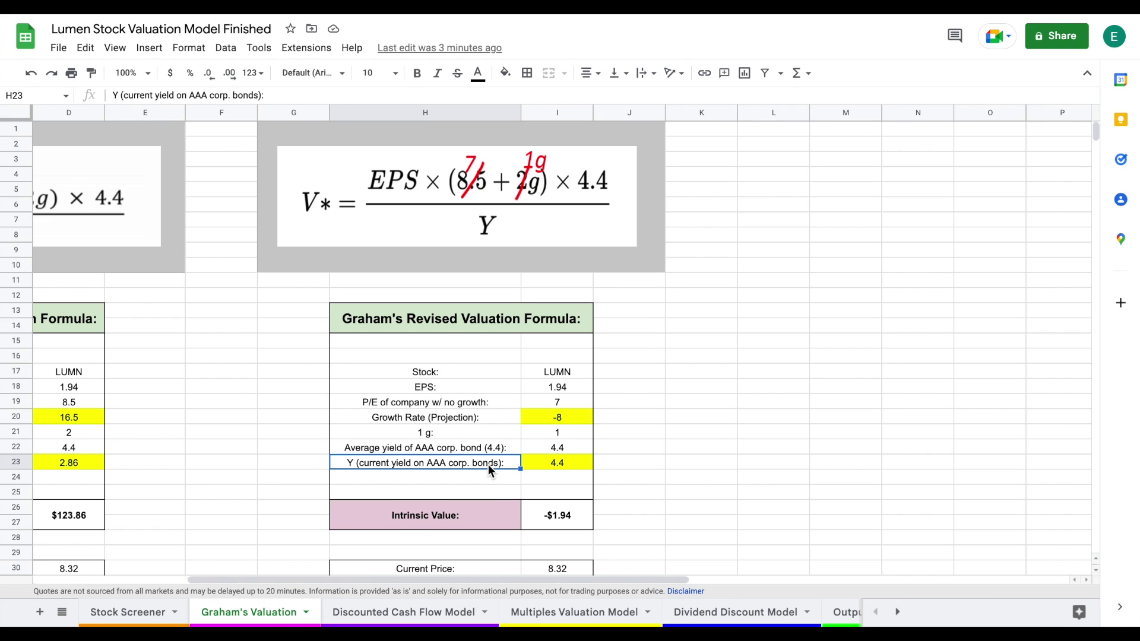
click(577, 462)
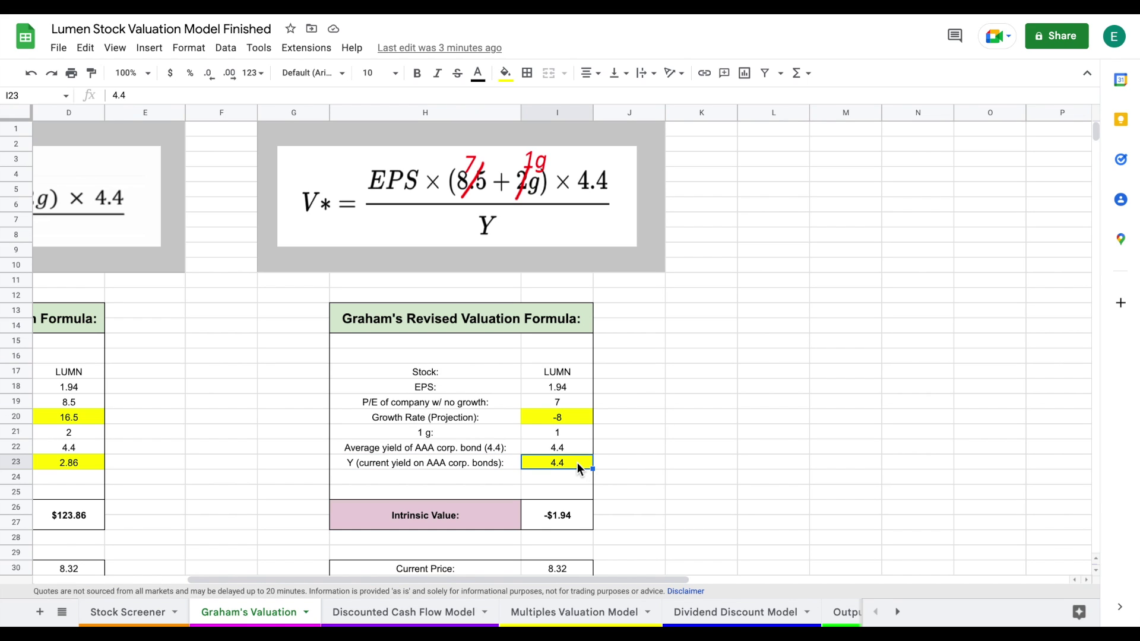
click(489, 522)
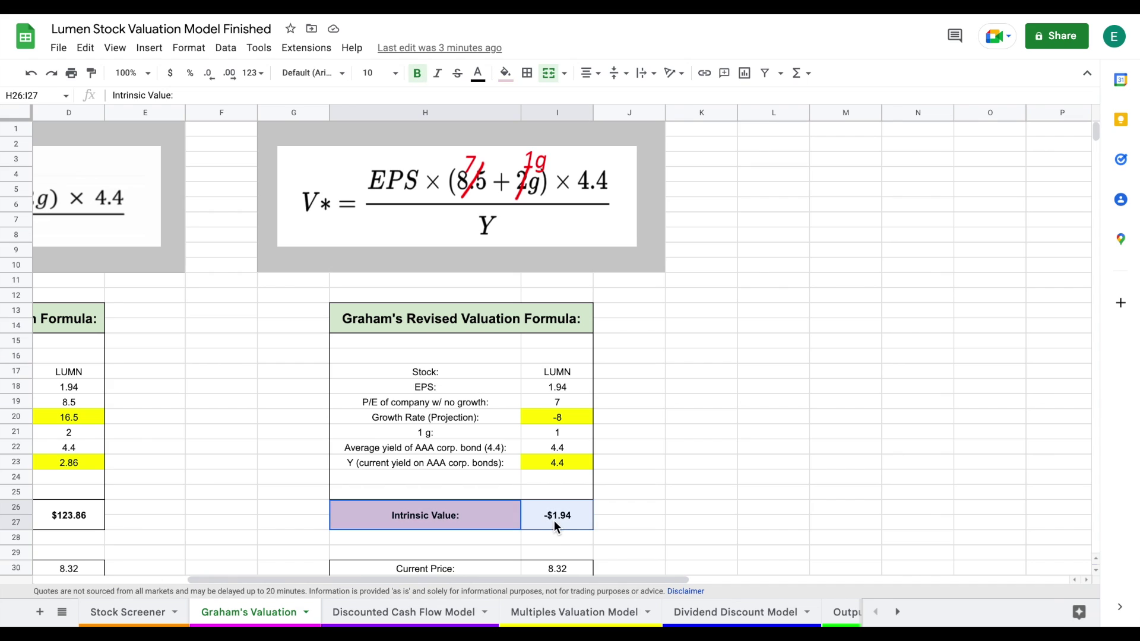
click(569, 522)
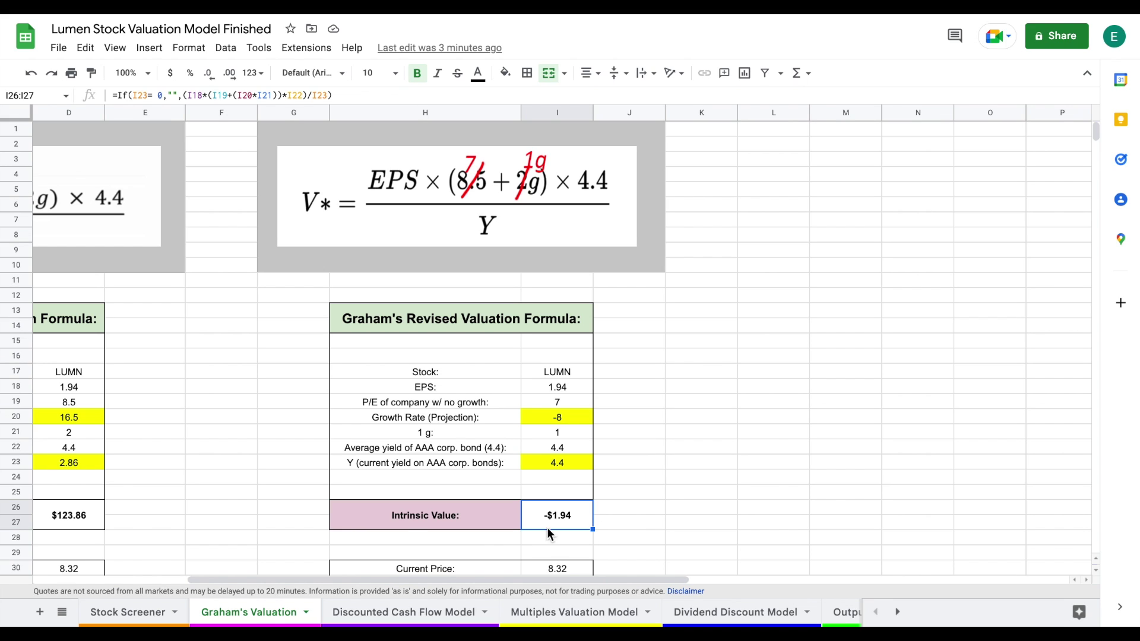
On the Discounted Cash Flow Model sheet, review 2012–2021 free cash flows and yearly growth formulas
click(426, 616)
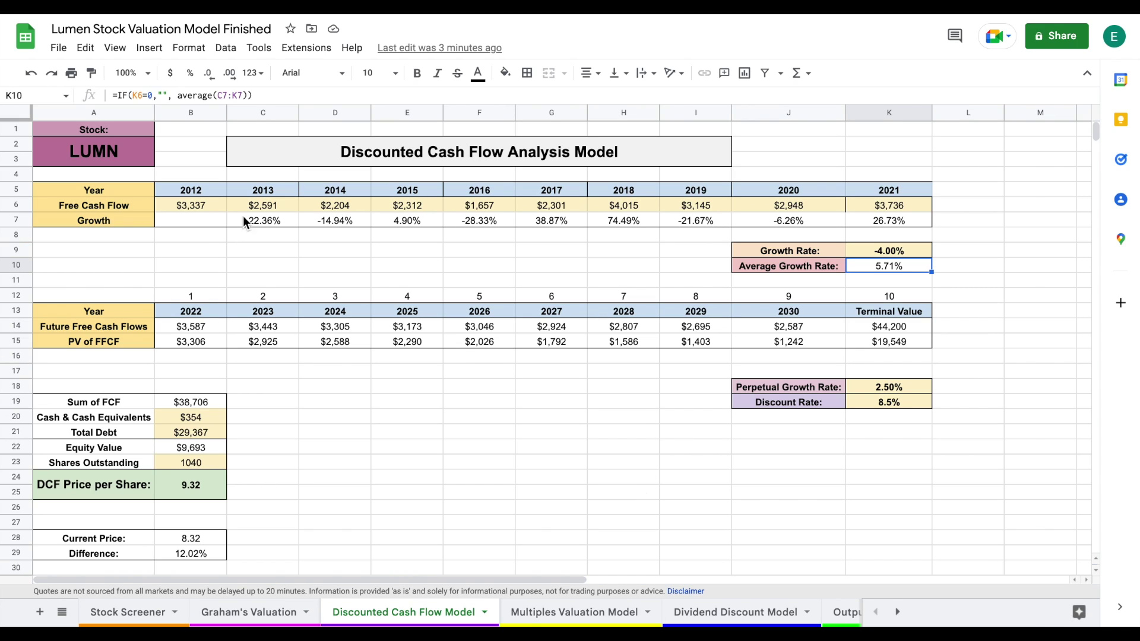
drag(206, 203, 868, 204)
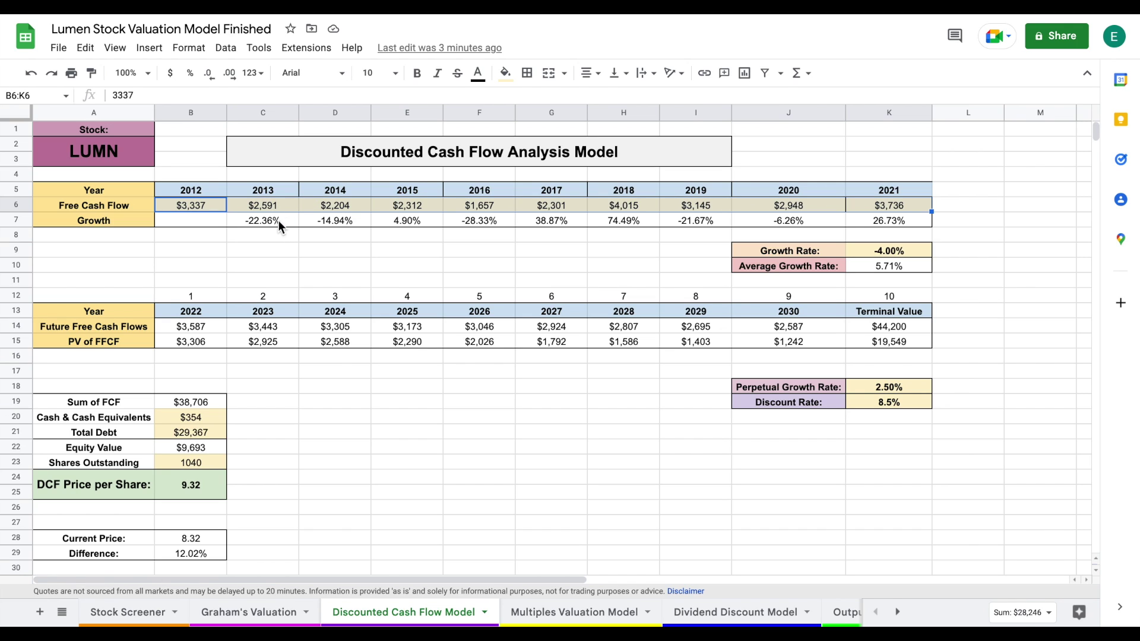
drag(278, 220, 817, 219)
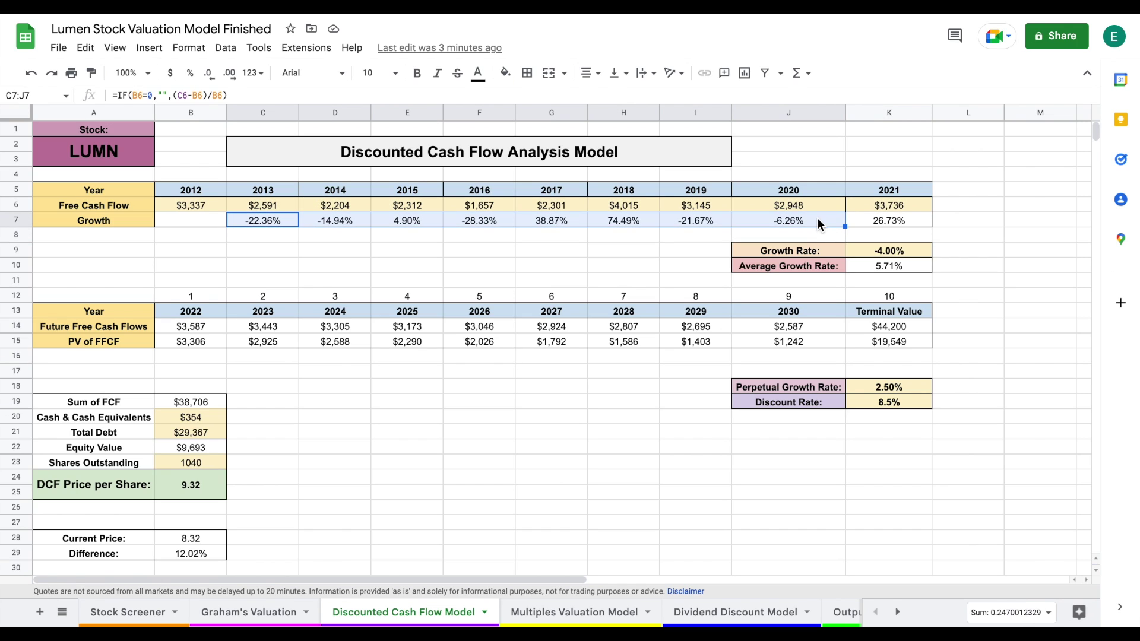
drag(699, 217, 775, 219)
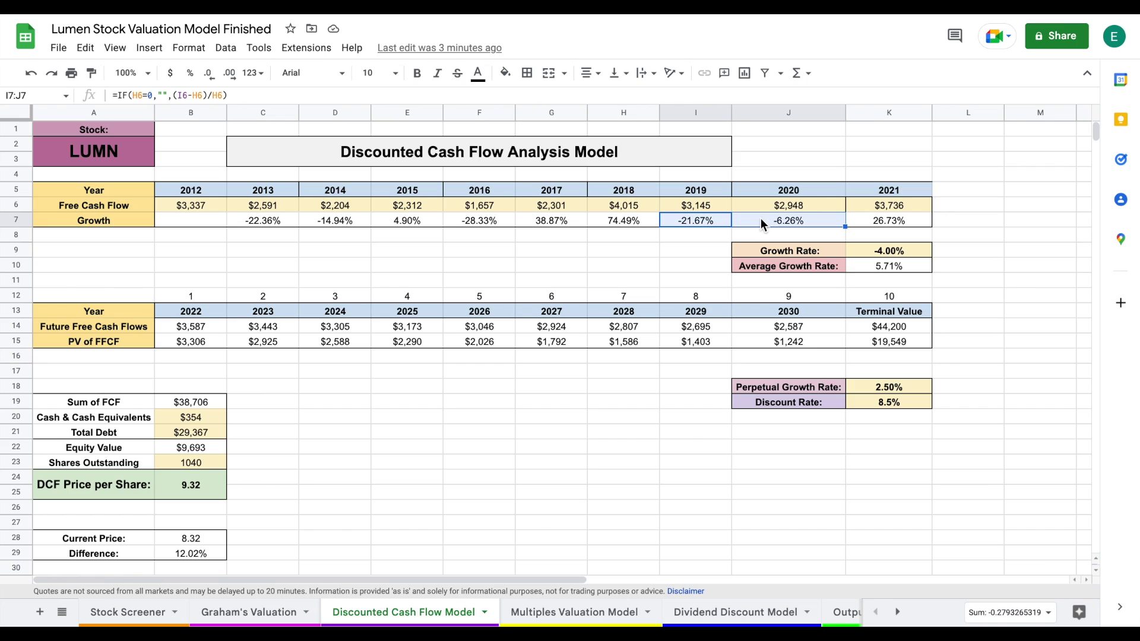
click(913, 220)
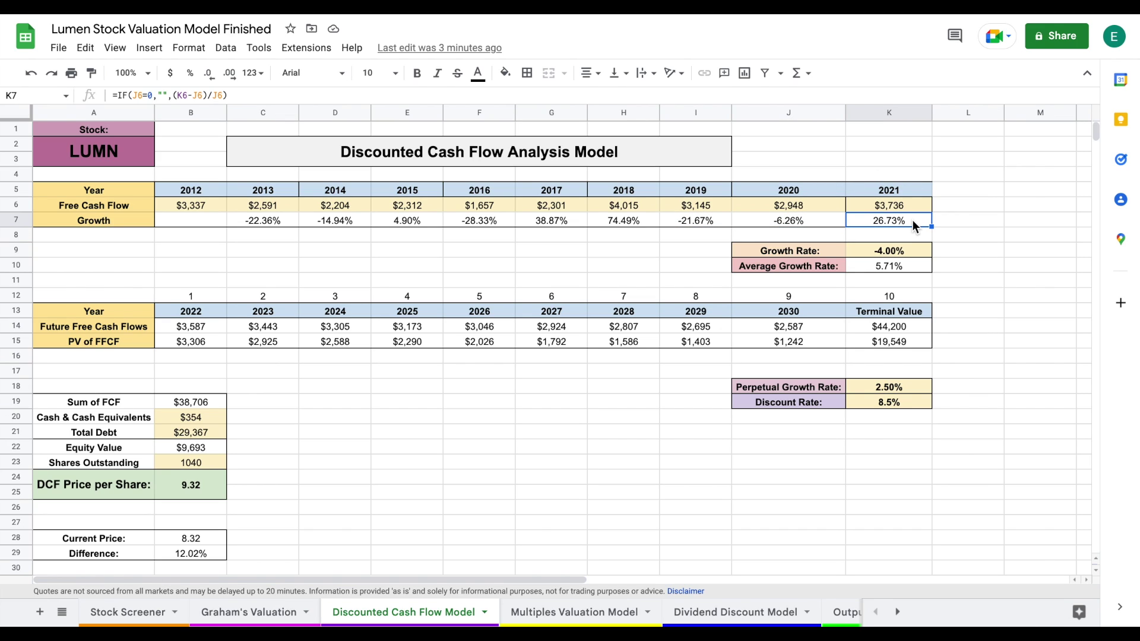
Inspect the Average Growth Rate formula and the -4.00% growth rate value
drag(825, 265, 881, 268)
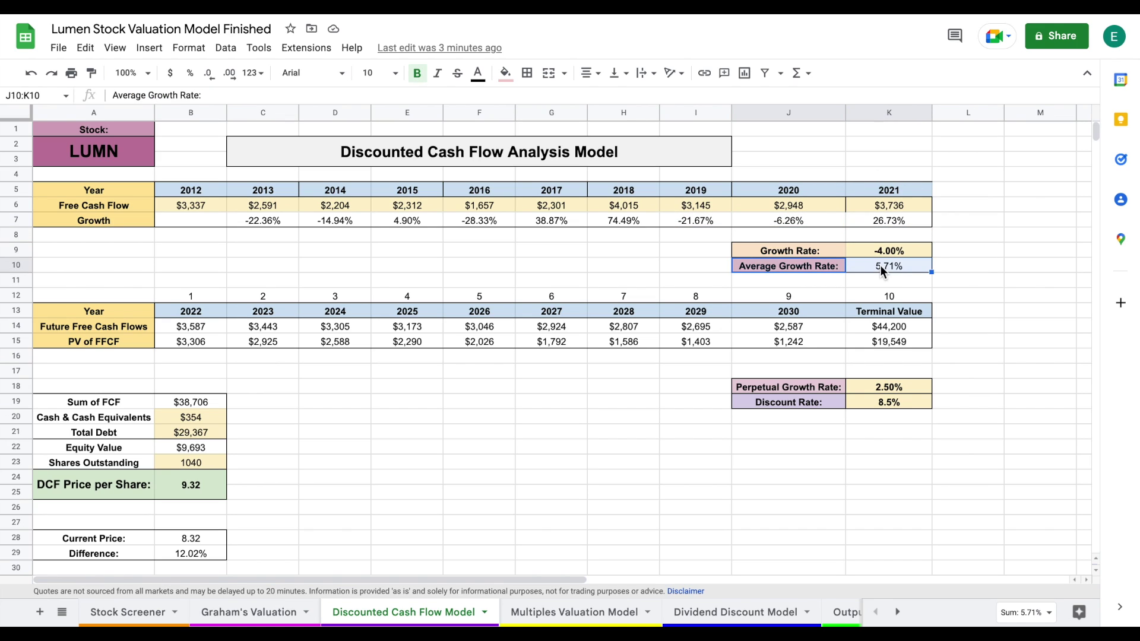
click(918, 265)
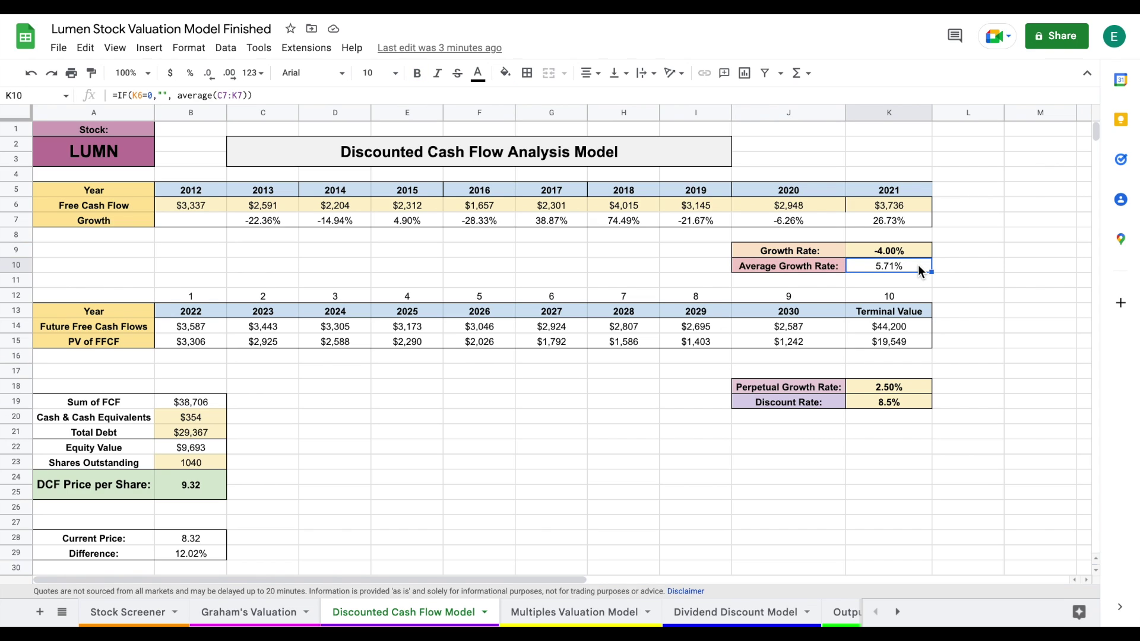
click(824, 253)
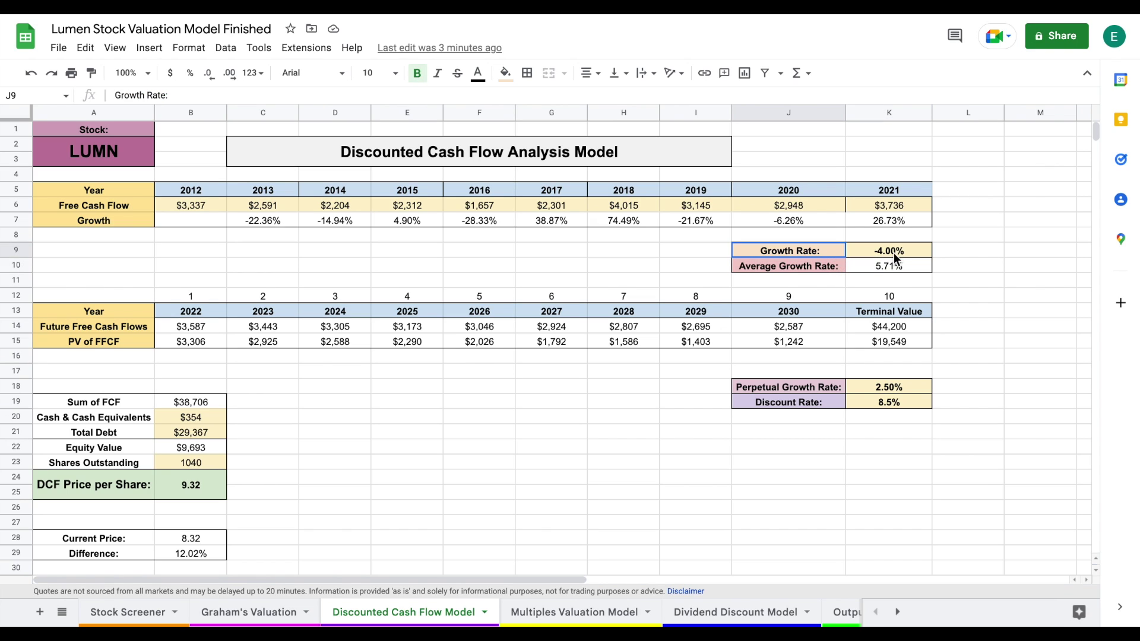
click(916, 251)
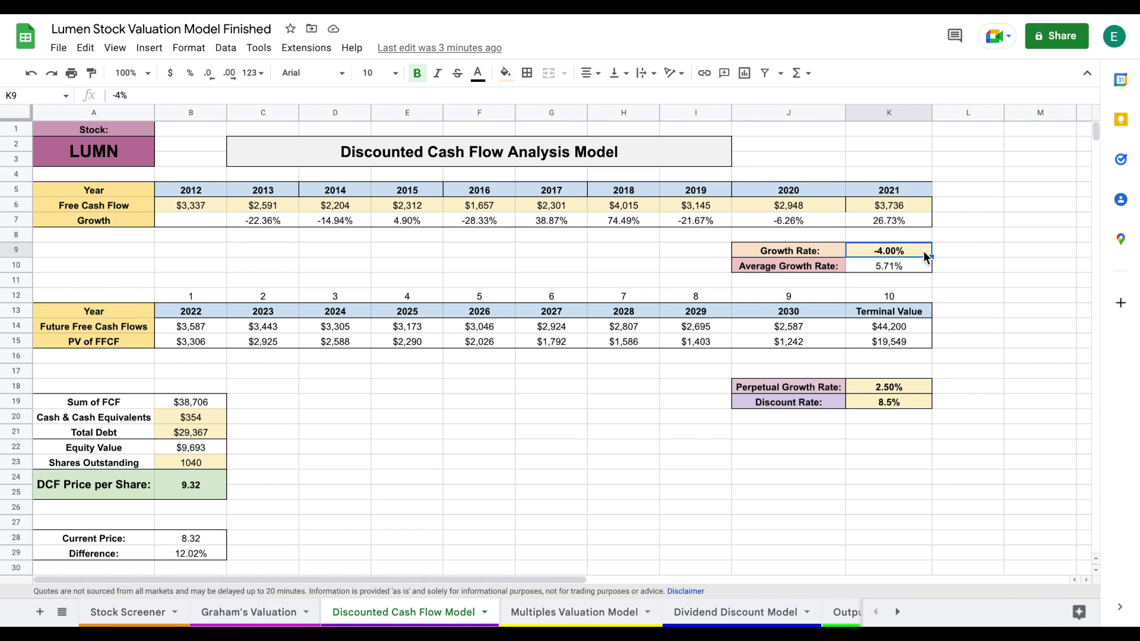
drag(201, 326, 870, 326)
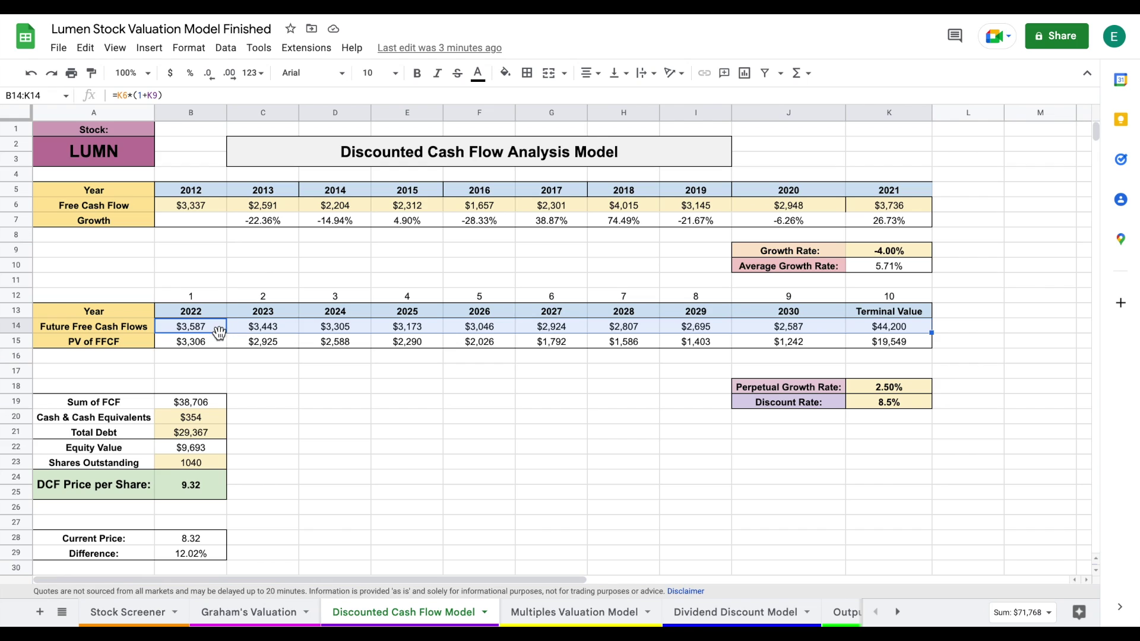
drag(205, 343, 873, 331)
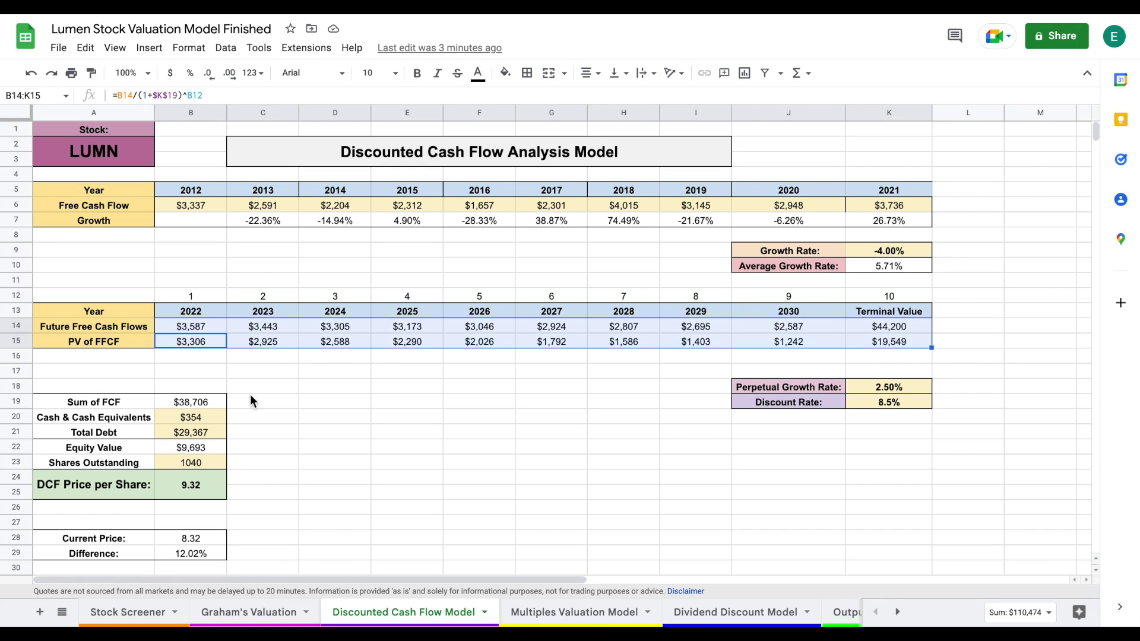
click(211, 400)
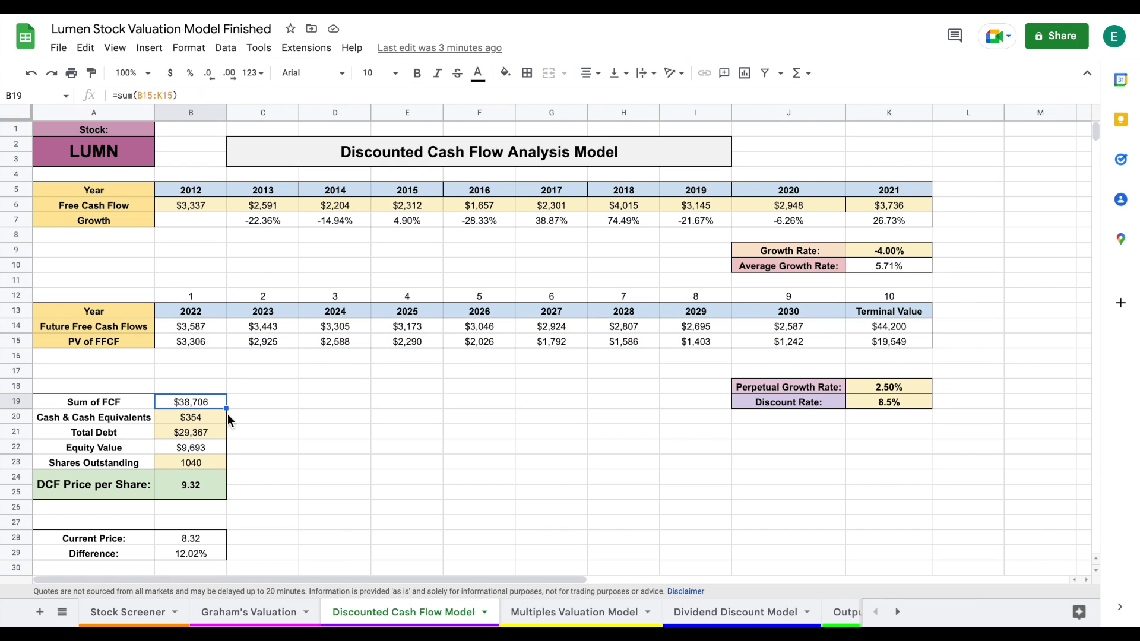
click(212, 414)
click(212, 433)
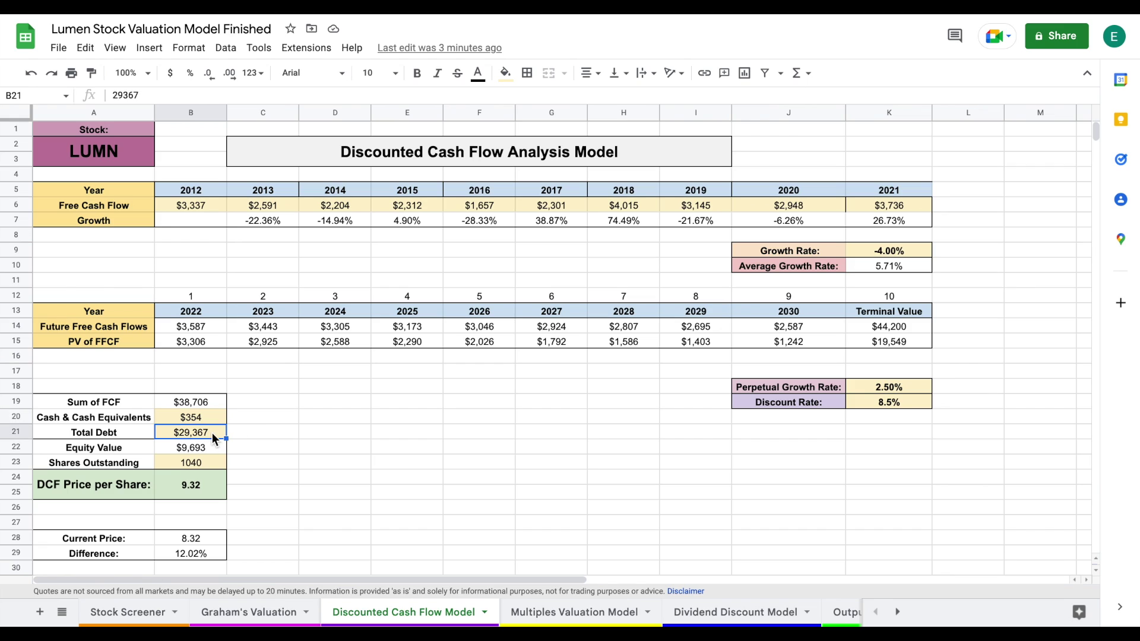
drag(126, 451, 190, 456)
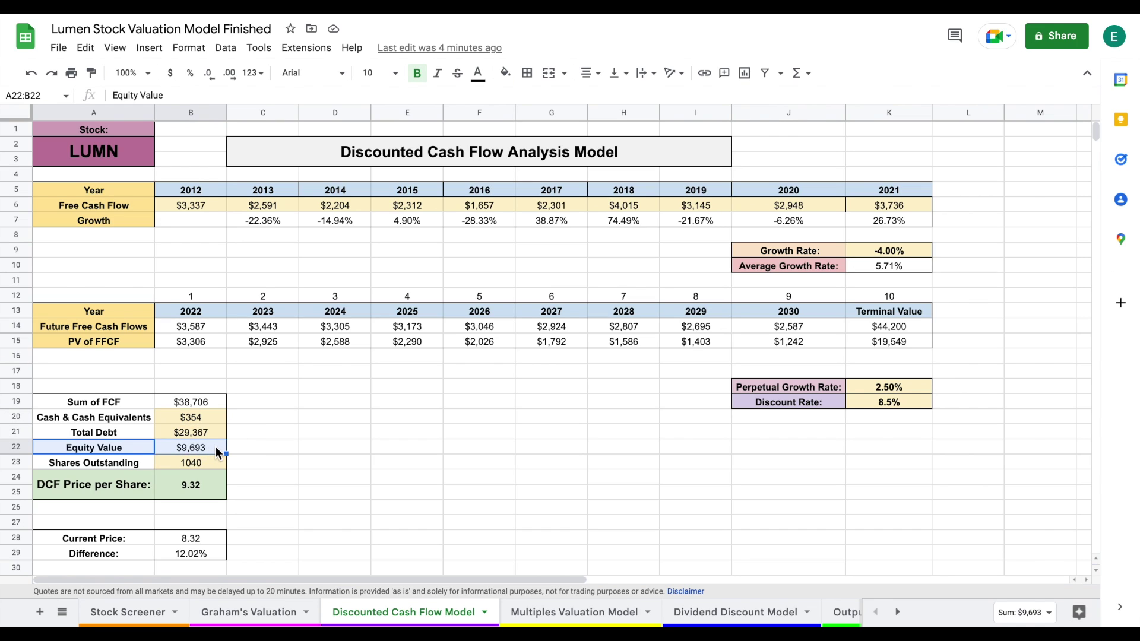
click(216, 446)
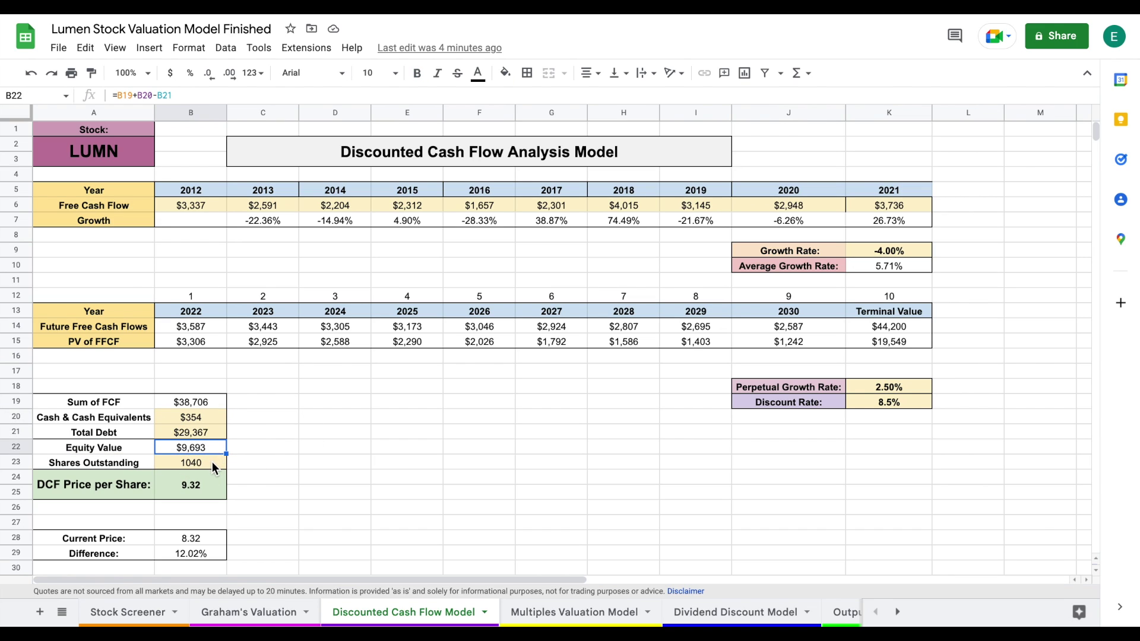
click(212, 462)
click(211, 493)
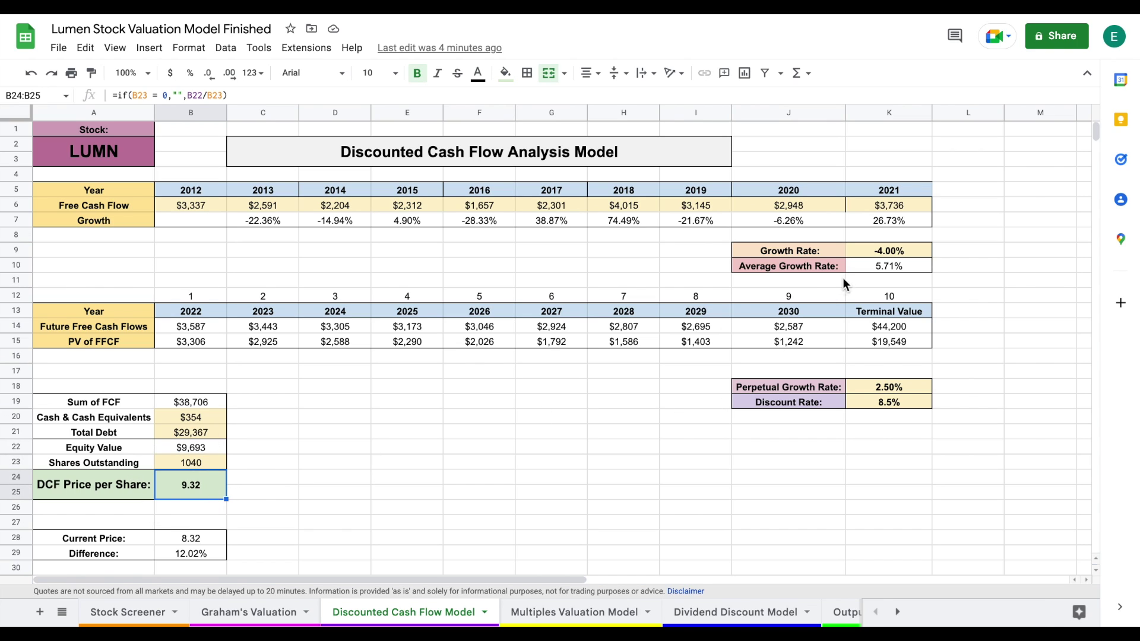
drag(820, 248, 882, 248)
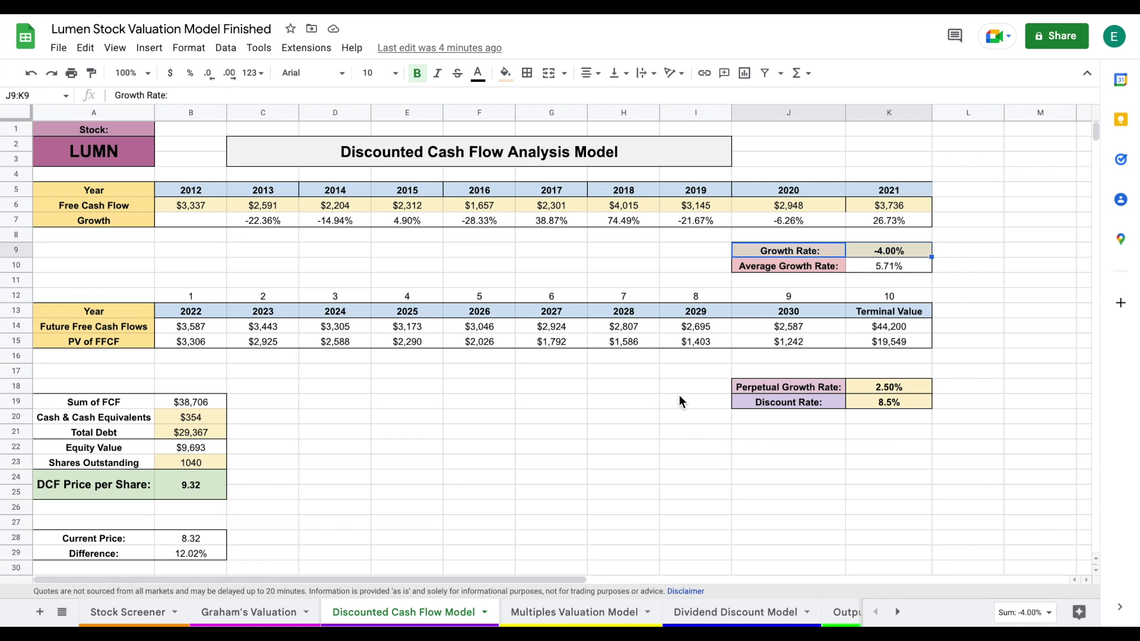
click(206, 490)
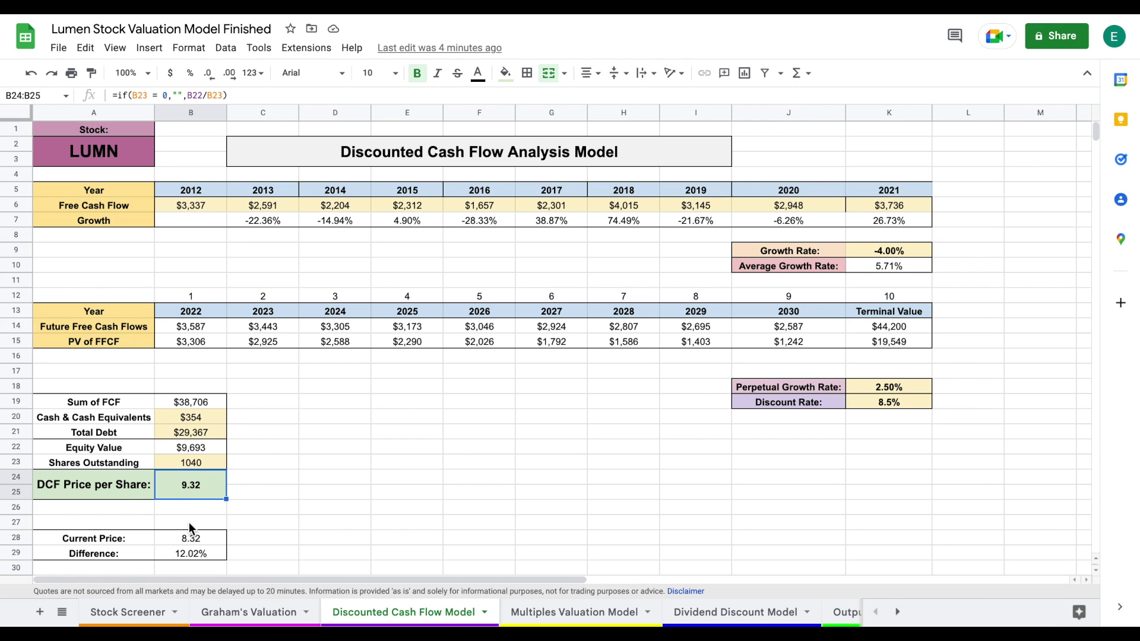
drag(141, 537, 194, 536)
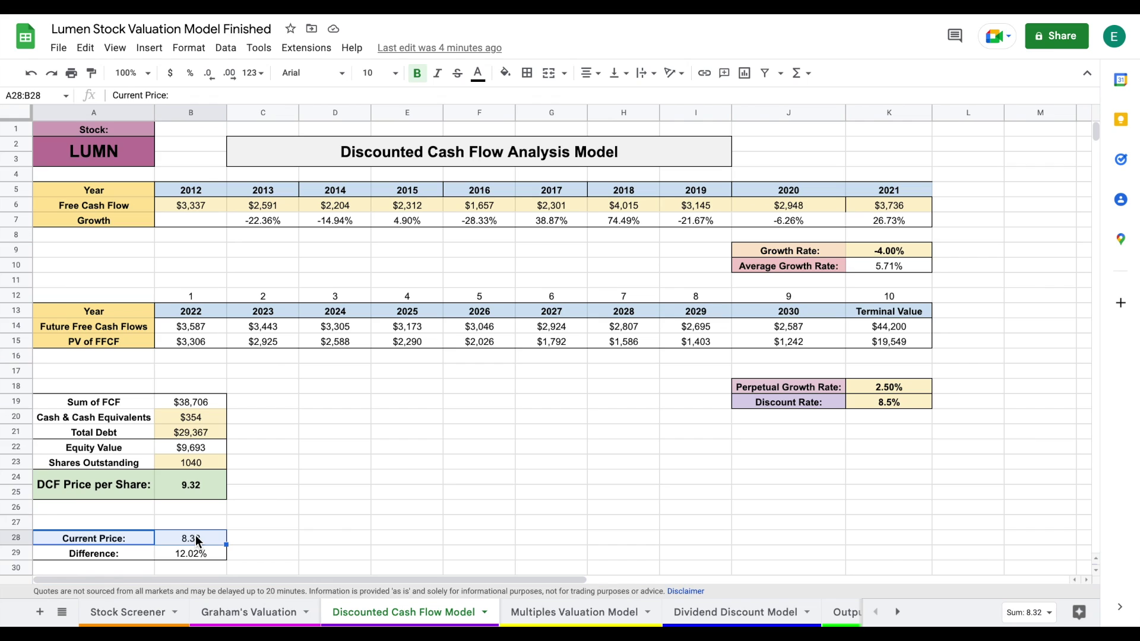
On the Multiples Valuation Model sheet, check the peers' price, EPS, P/E and Average P/E formulas
click(596, 610)
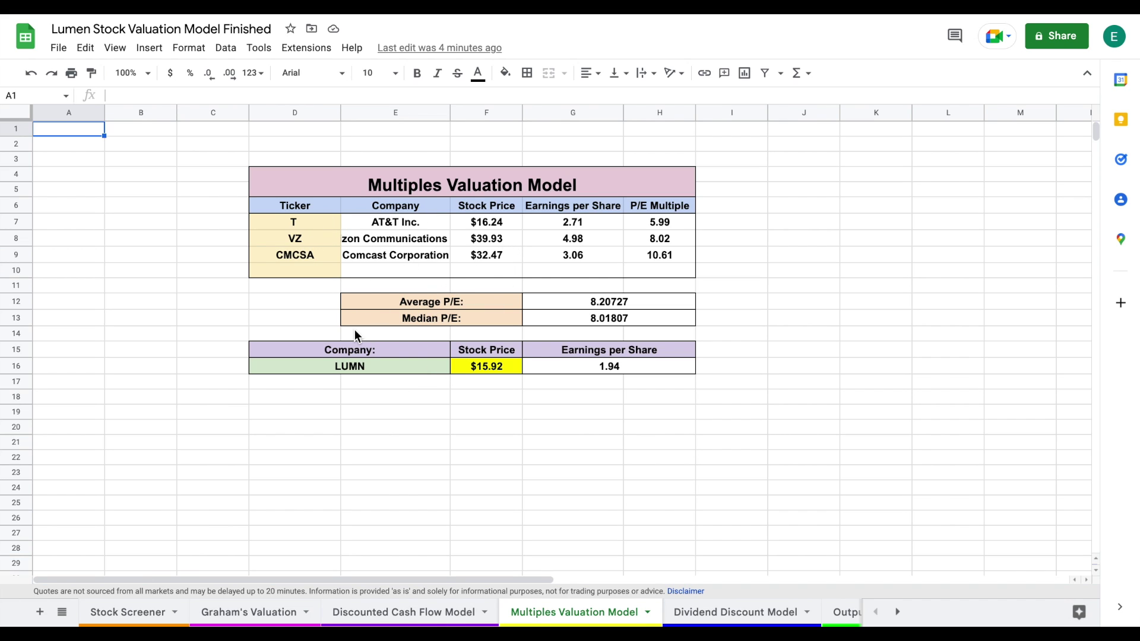
click(503, 220)
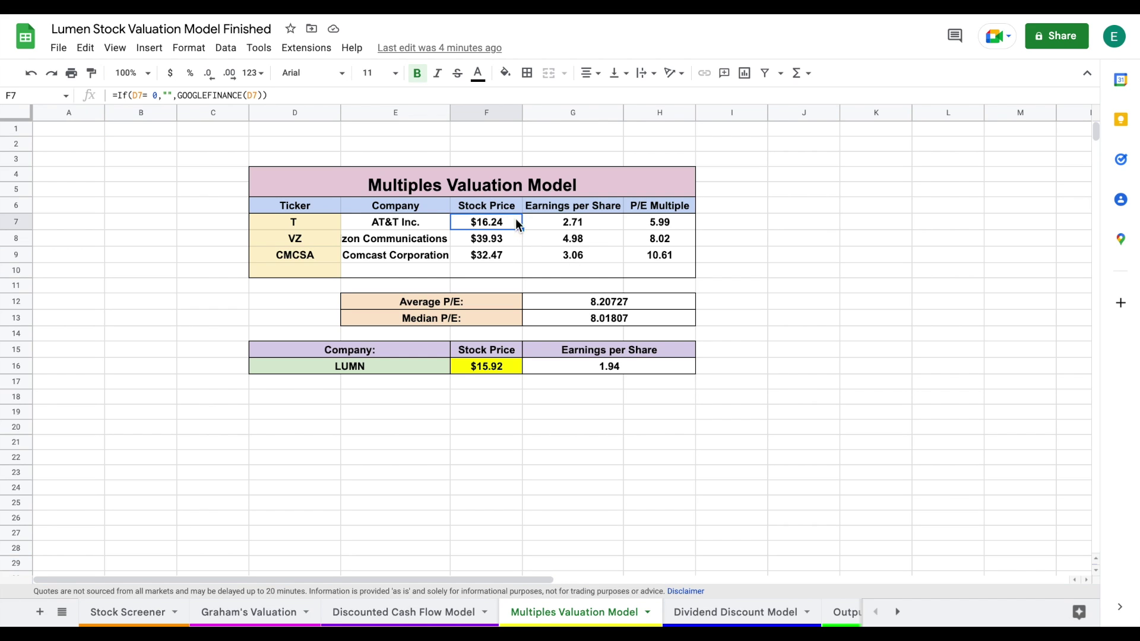
click(603, 229)
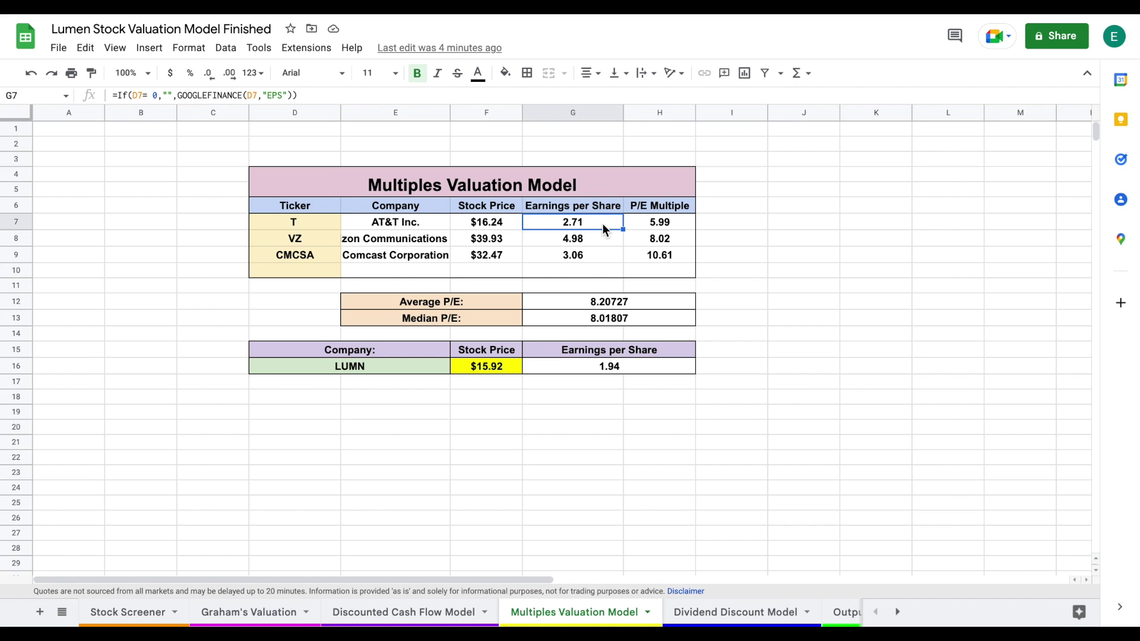
click(674, 225)
drag(681, 221, 680, 257)
click(644, 302)
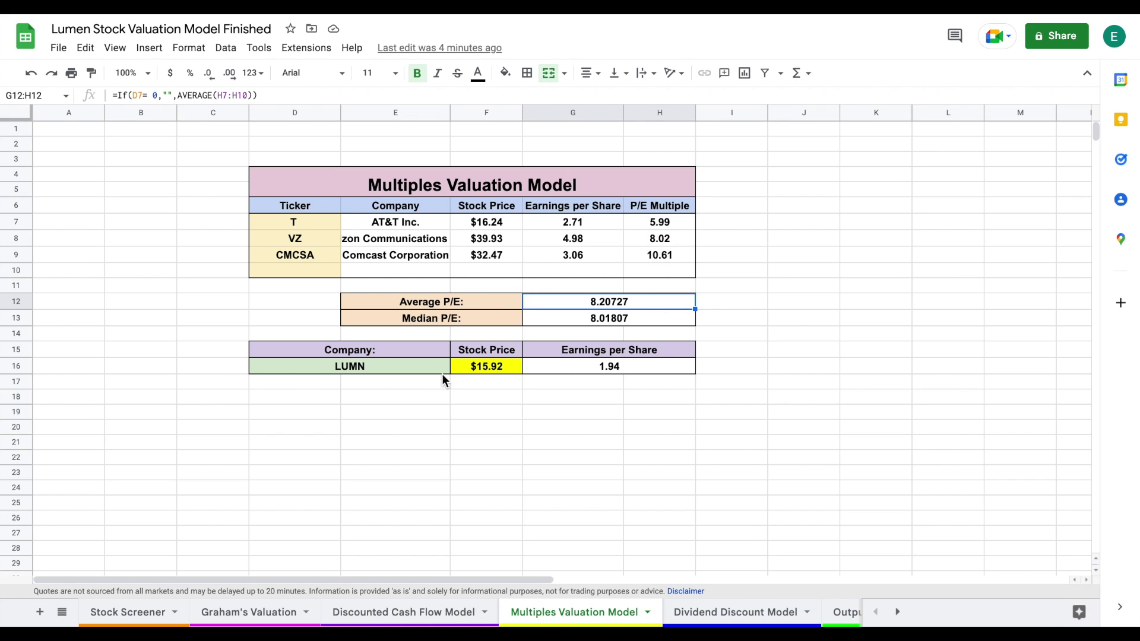
Inspect LUMN's EPS, stock price and price-to-earnings formulas, then recheck the 8.20727 Average P/E
click(603, 366)
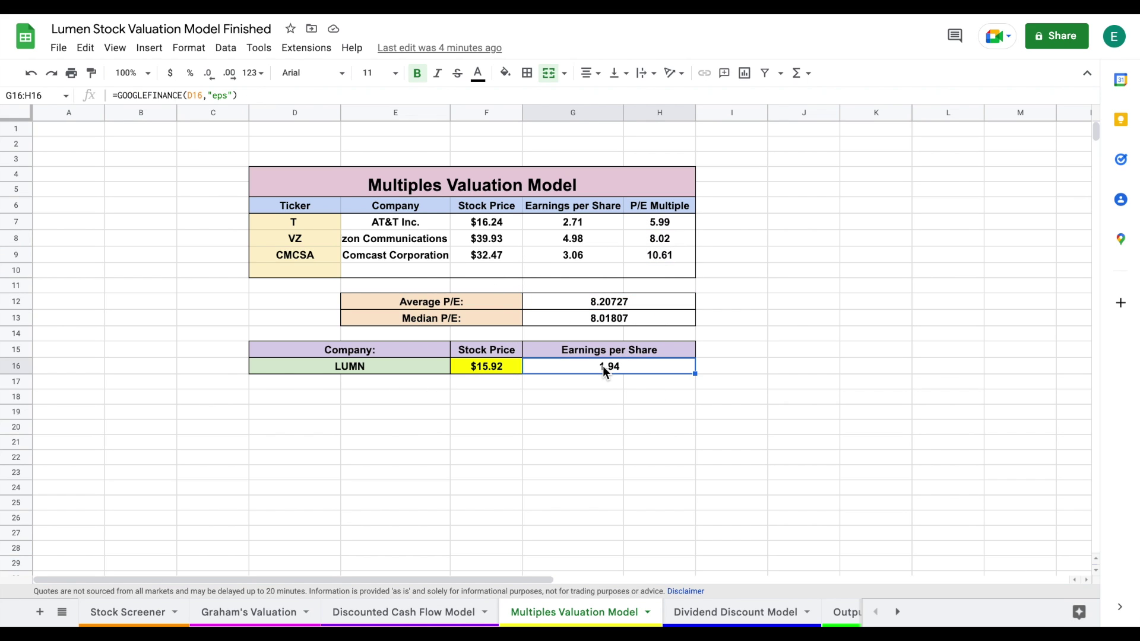
click(497, 368)
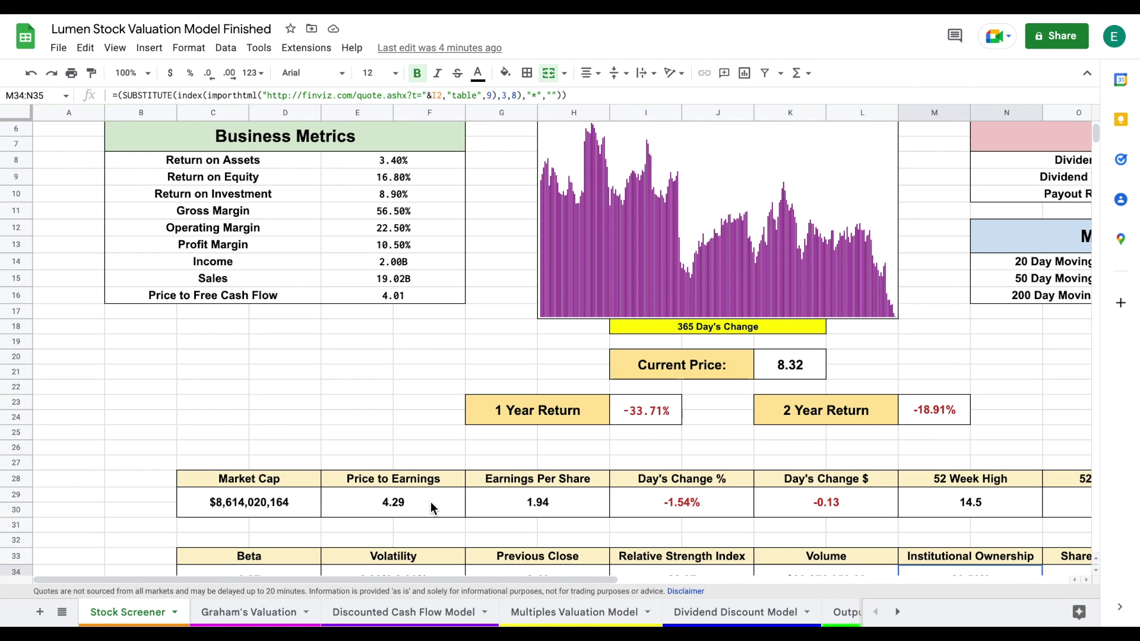
click(432, 507)
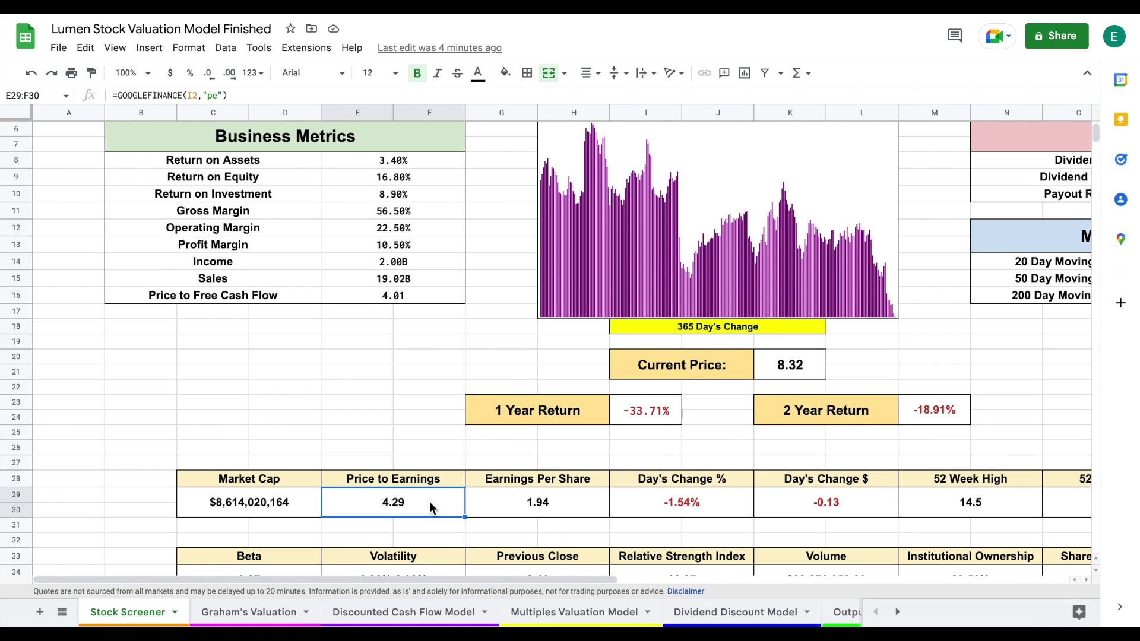
click(594, 612)
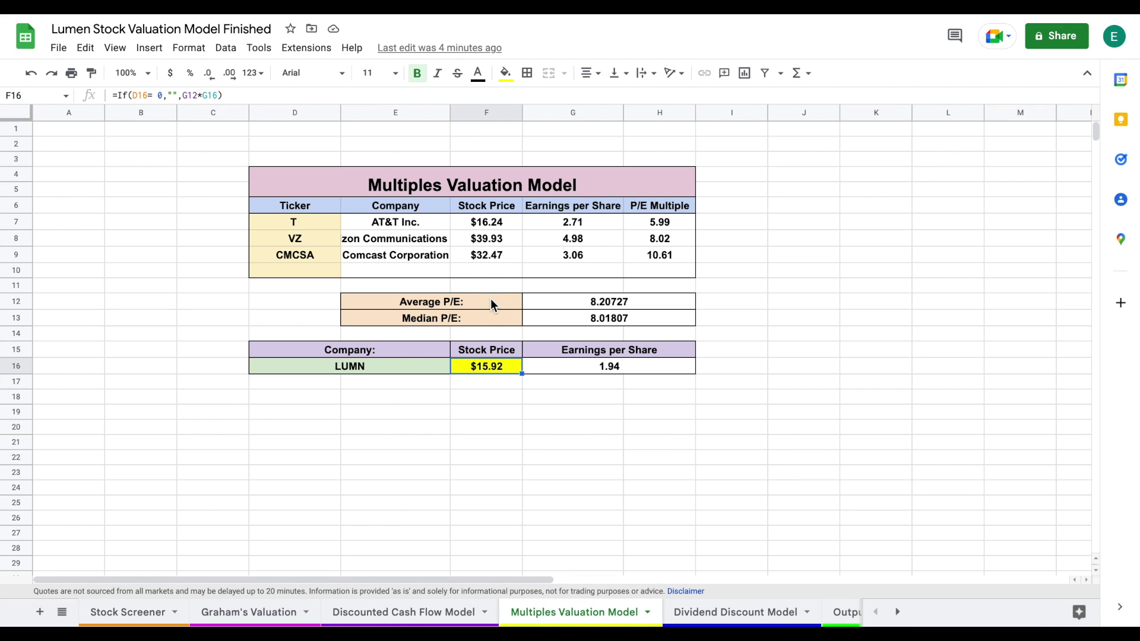
drag(489, 301, 635, 303)
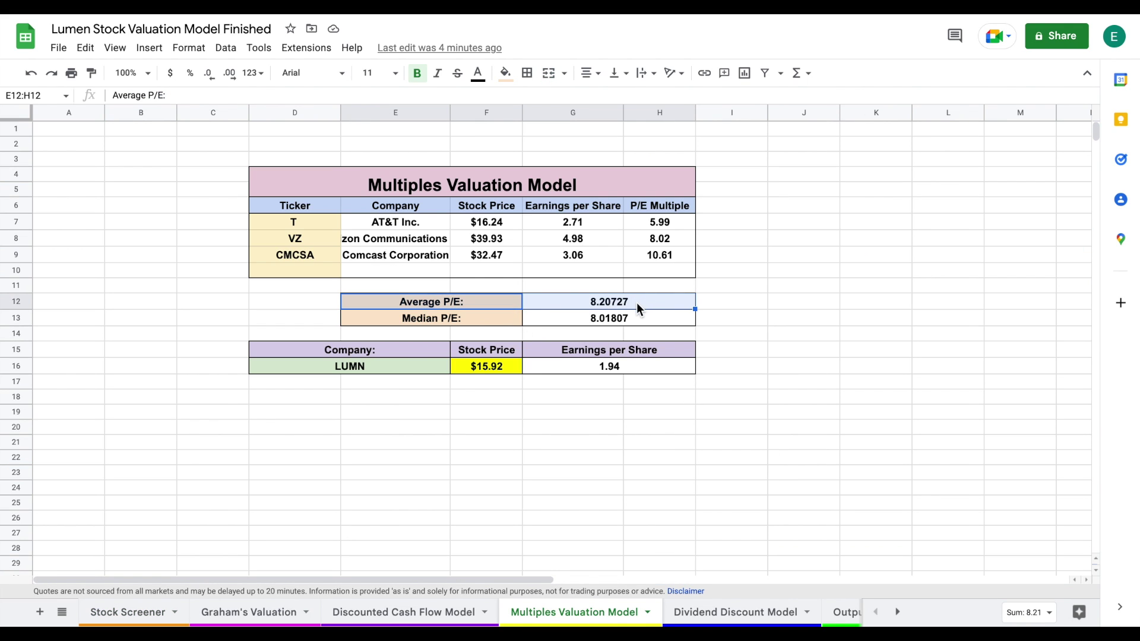
click(637, 301)
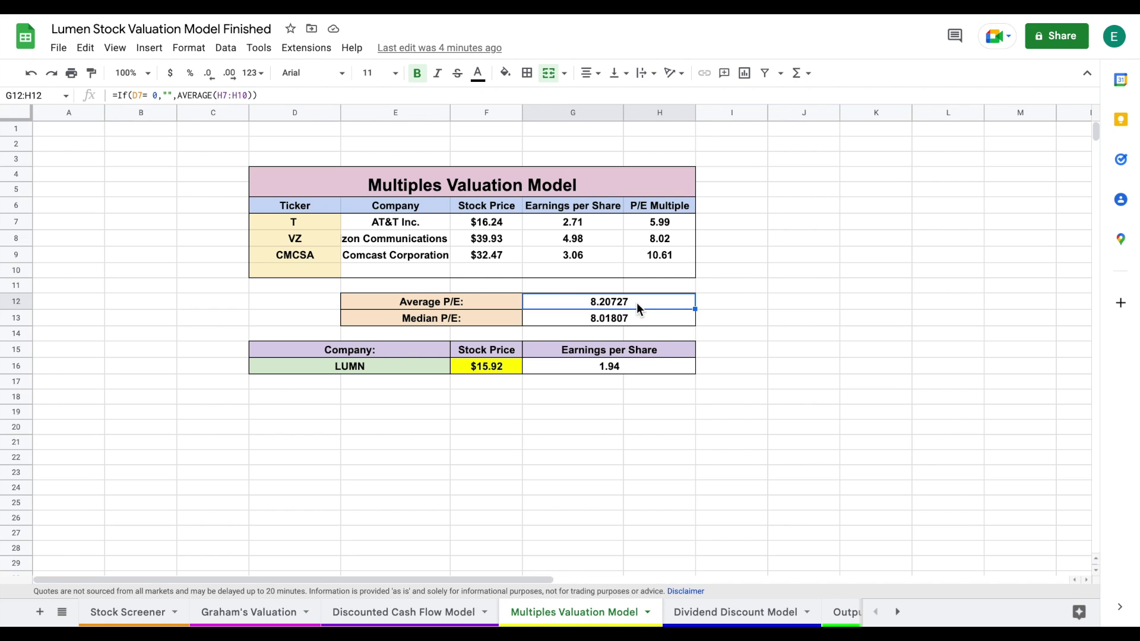
click(812, 305)
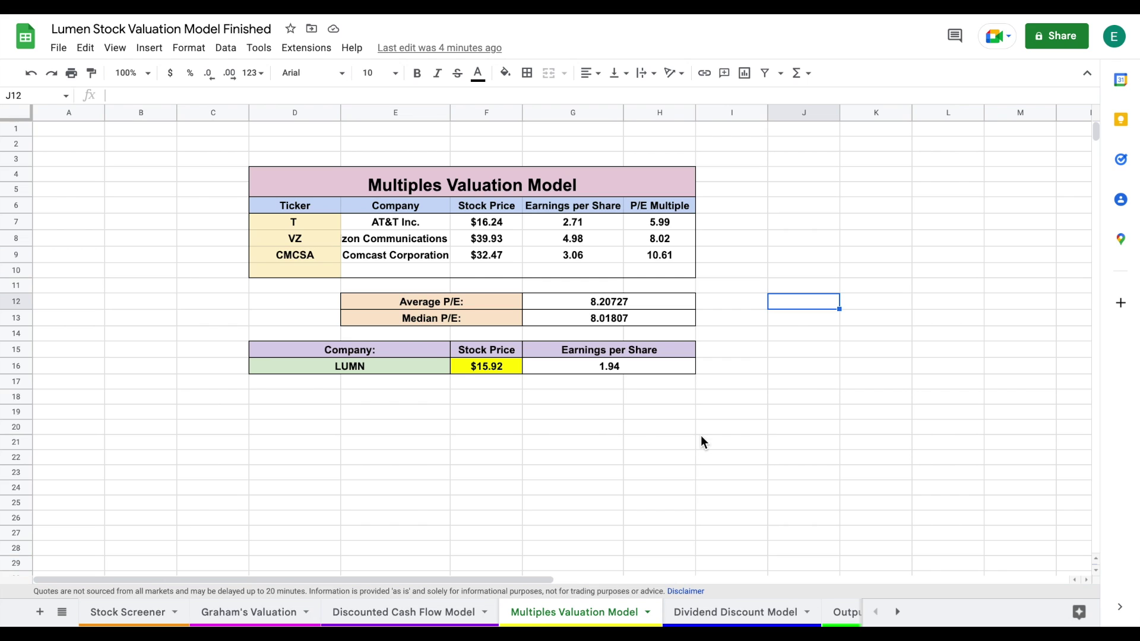
On the Dividend Discount Model sheet, review the Dividend Payout and Yearly Dividends rows
click(756, 613)
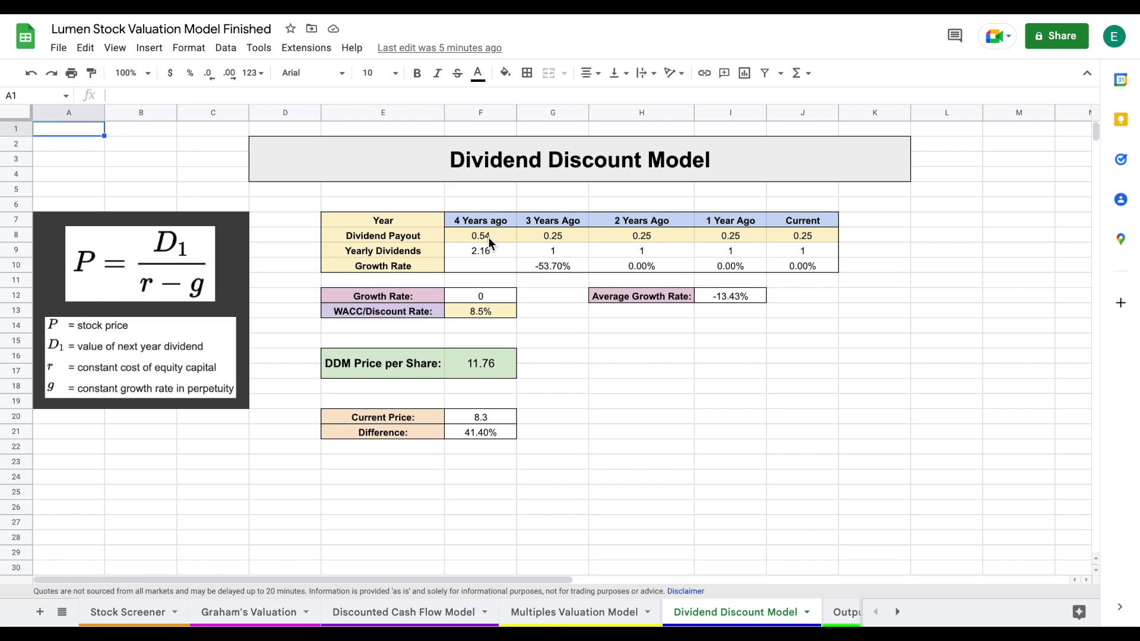
drag(488, 237, 784, 230)
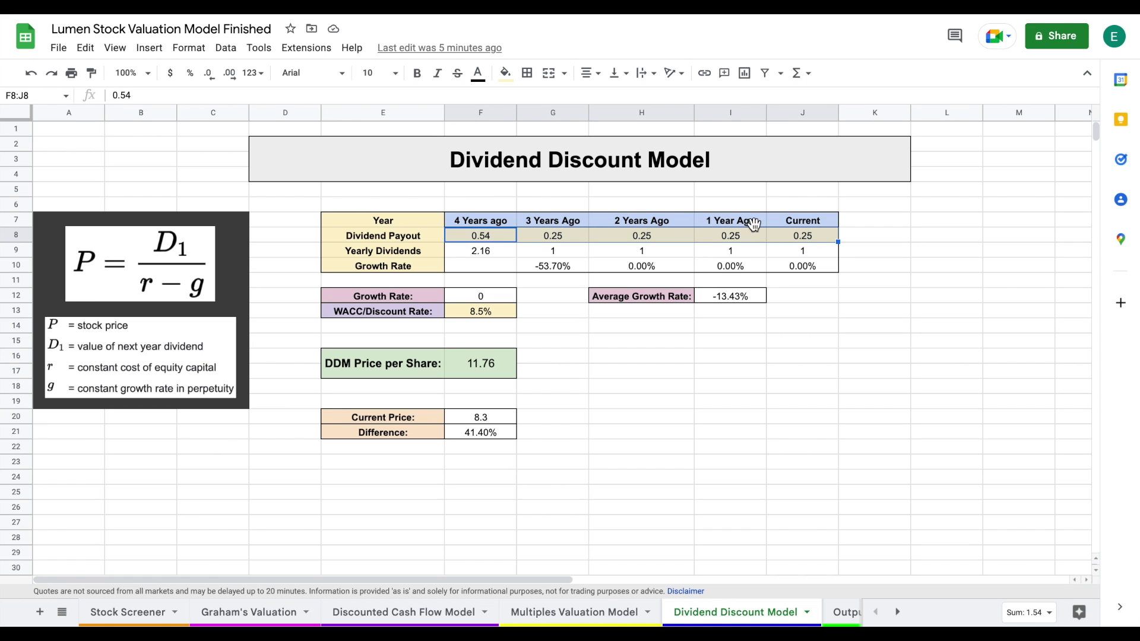
drag(497, 252, 561, 252)
drag(671, 251, 773, 247)
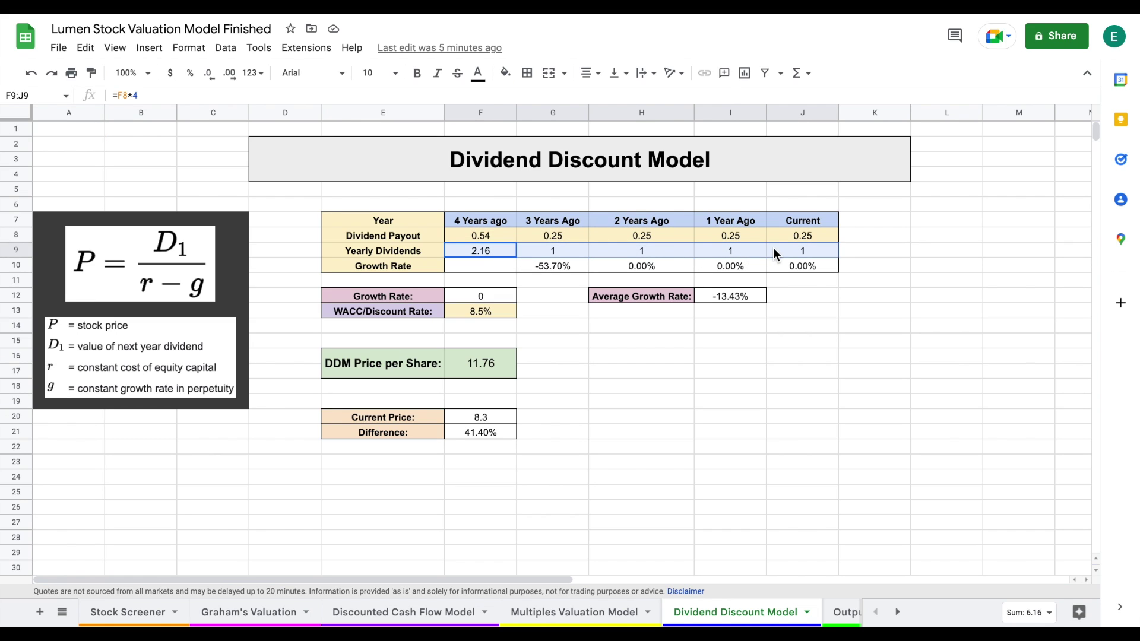
Inspect the yearly dividend growth rates, Average Growth Rate formula and Growth Rate row
click(565, 266)
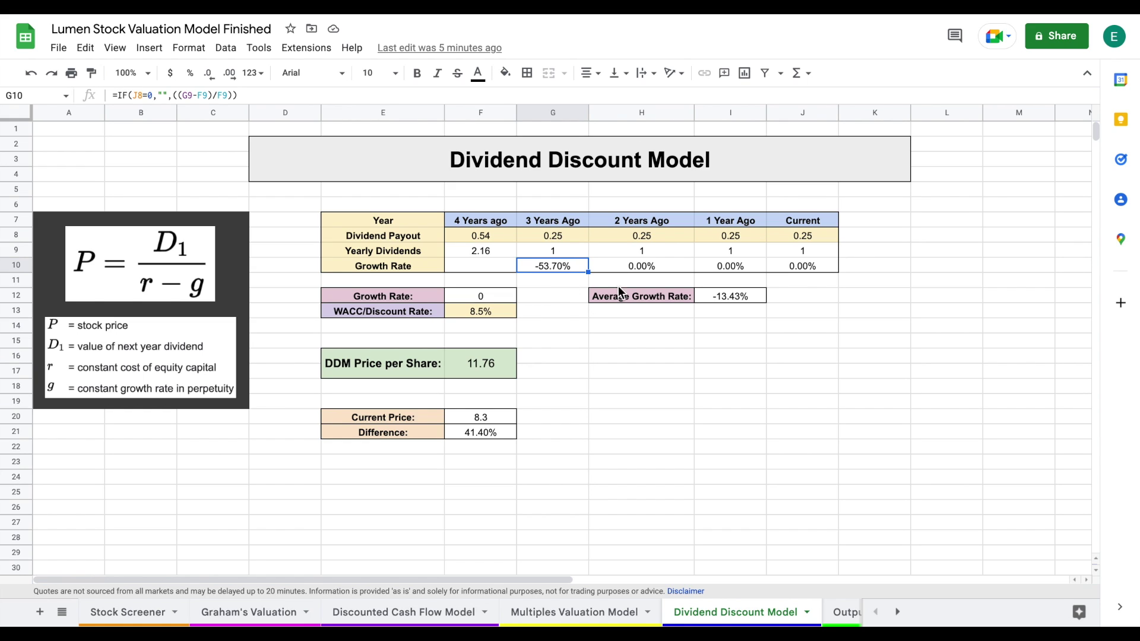
drag(641, 266, 809, 266)
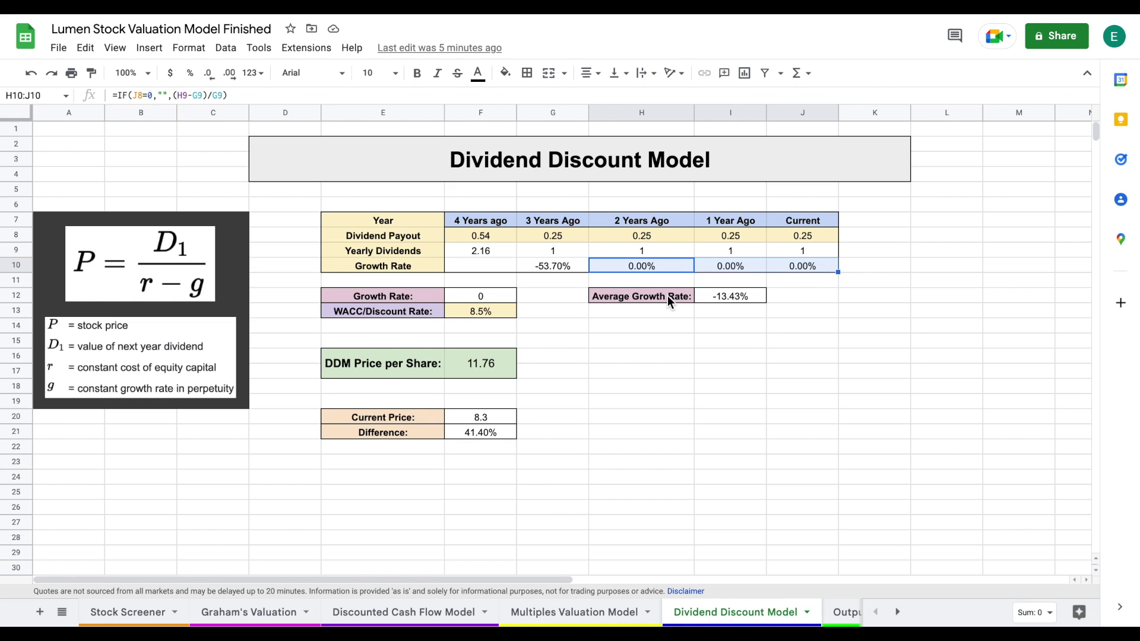
drag(667, 296, 722, 294)
click(751, 295)
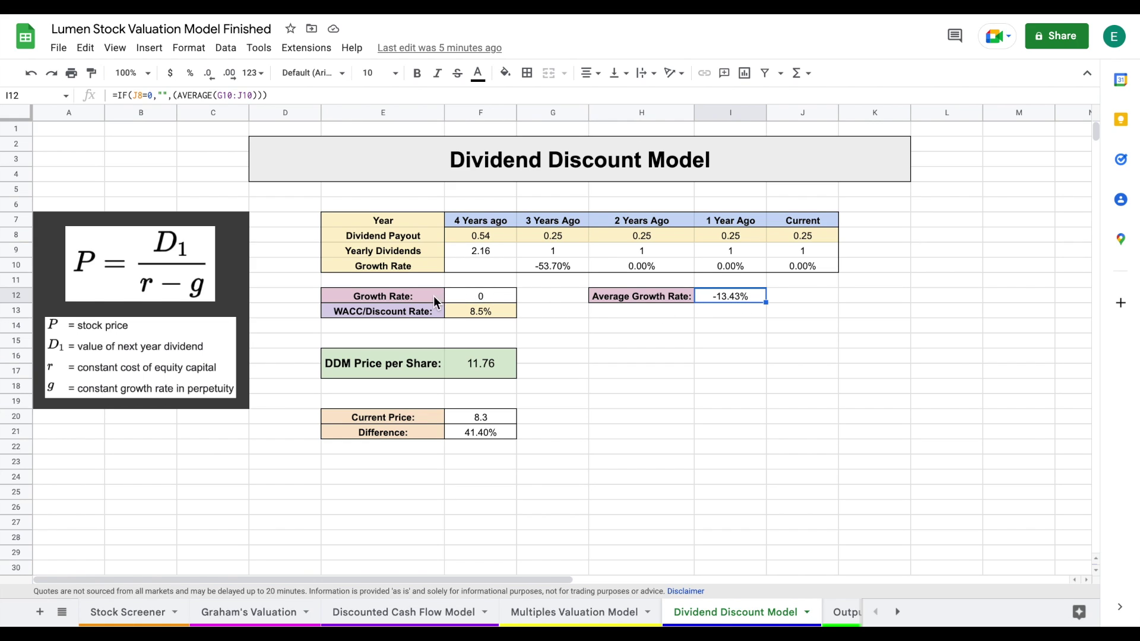
drag(423, 294, 475, 295)
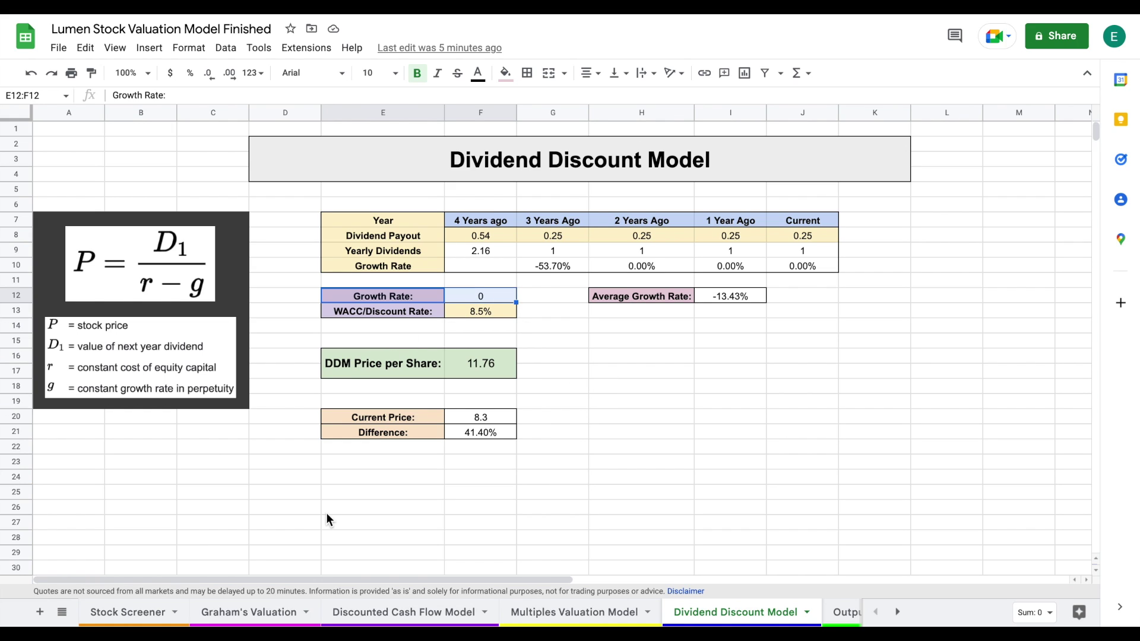
click(127, 611)
Check the Stock Screener's 51.30% payout ratio and dividend yield rows, then return to Dividend Discount Model
scroll(557, 455, right, 8)
scroll(558, 455, up, 2)
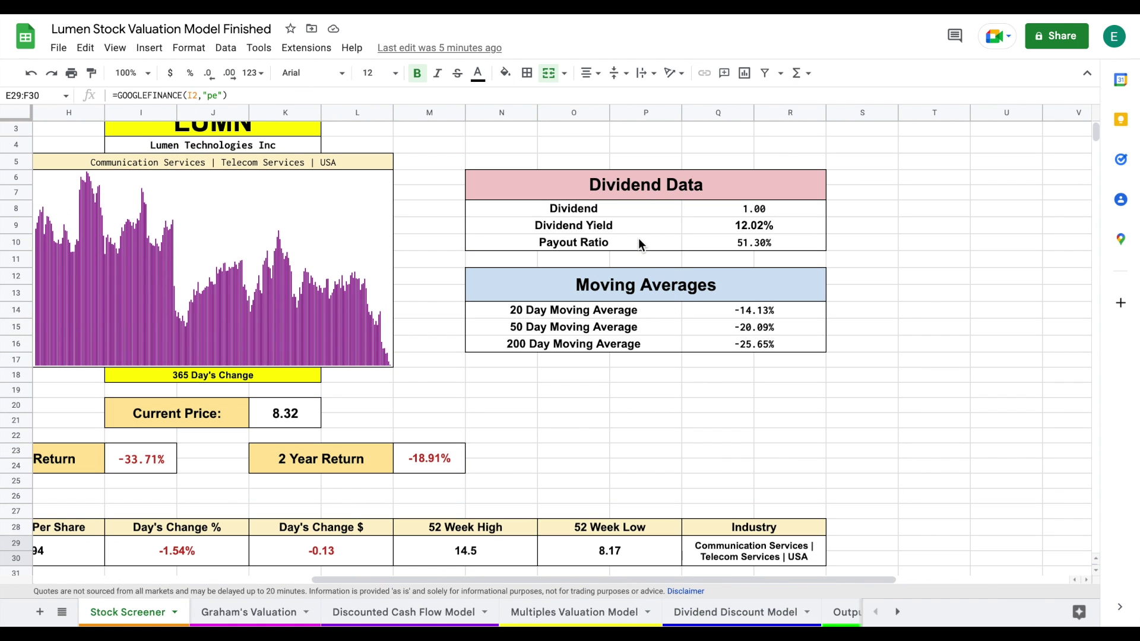
drag(639, 238, 759, 244)
click(759, 243)
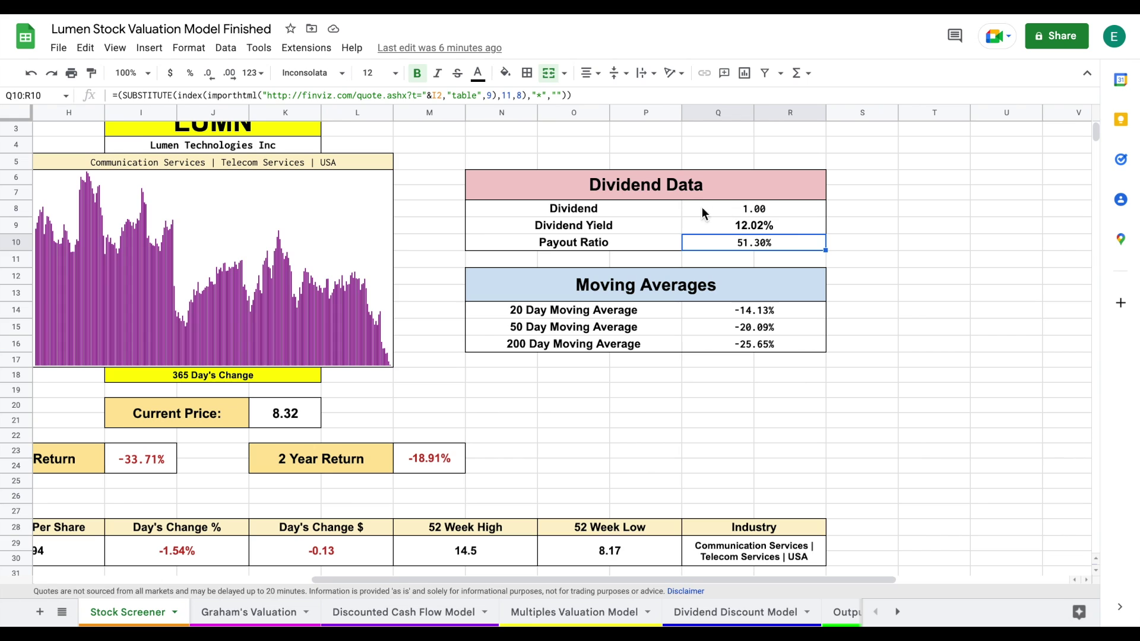
drag(656, 226, 718, 224)
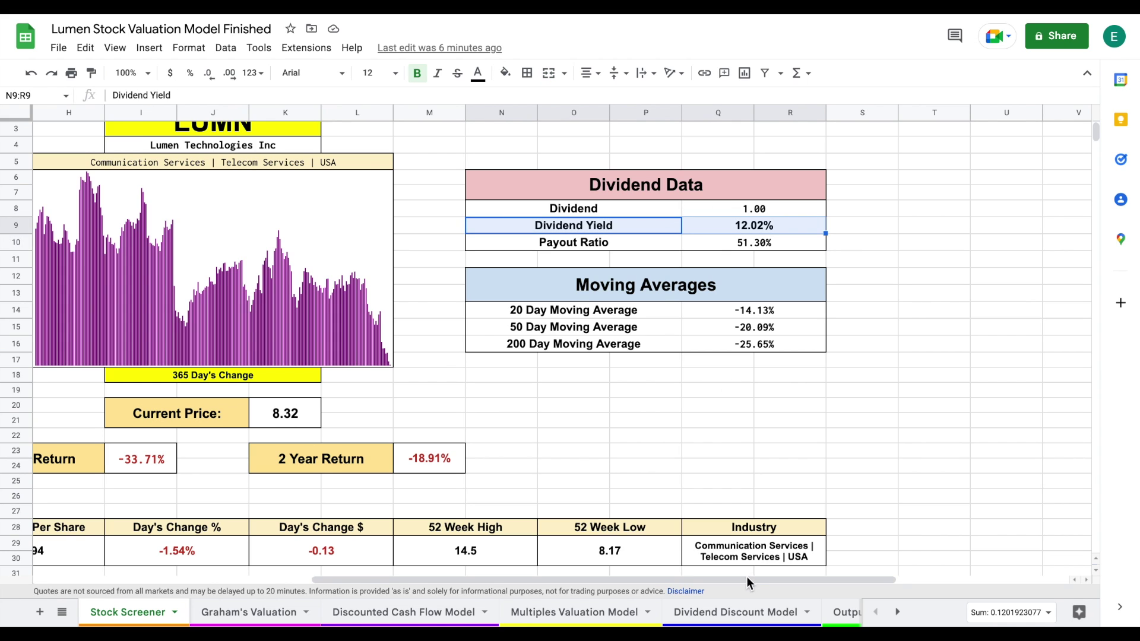
click(752, 620)
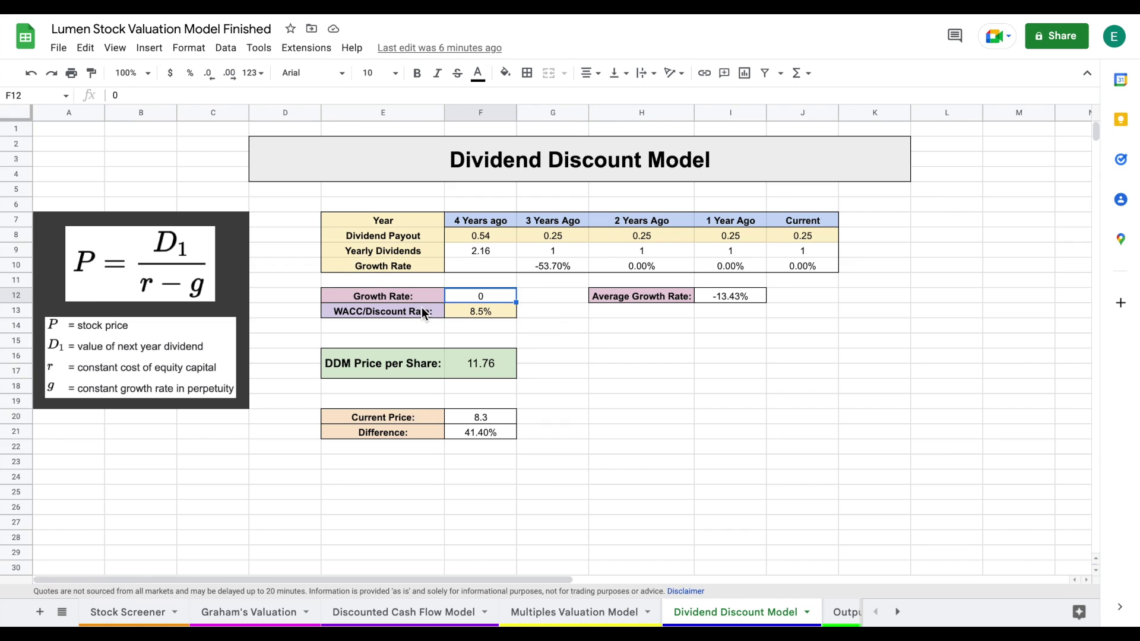
drag(425, 313, 470, 308)
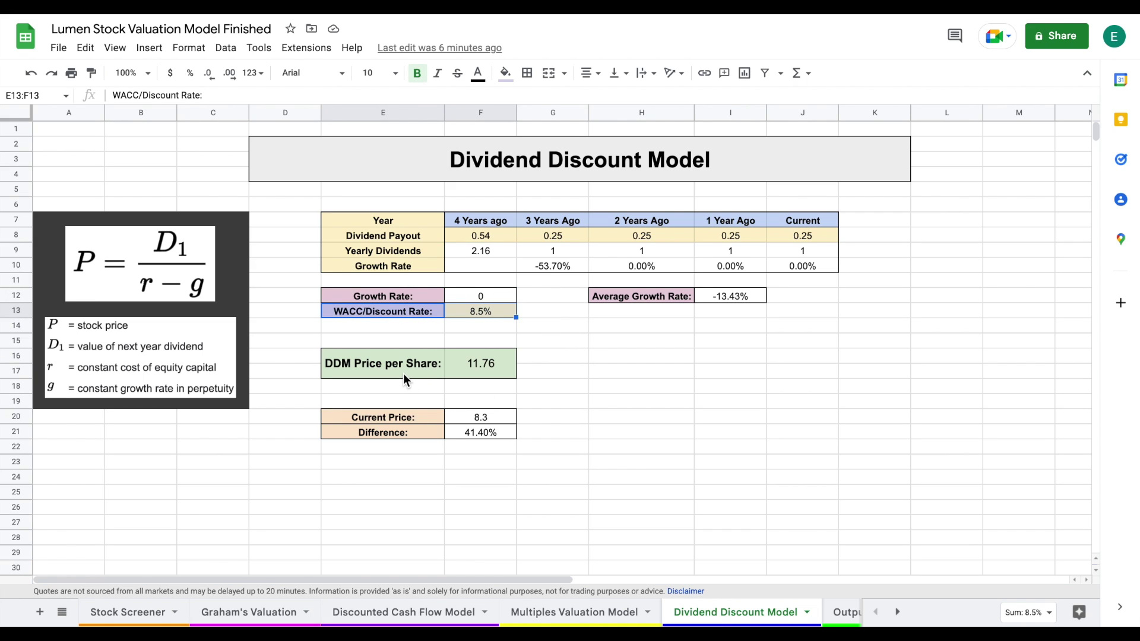
drag(404, 373, 478, 369)
click(489, 369)
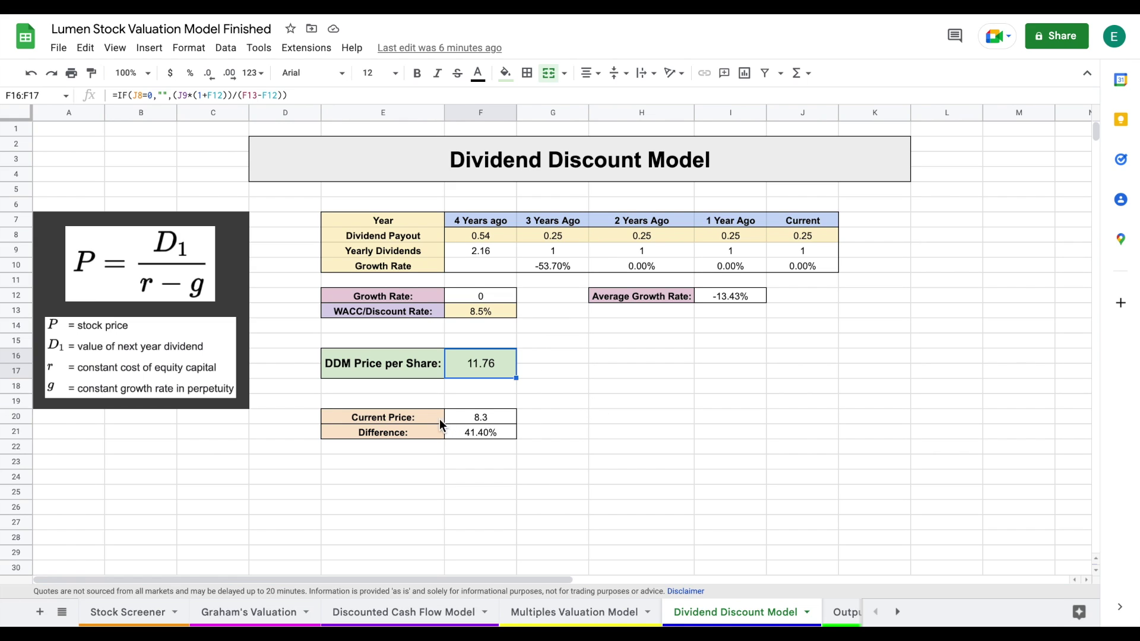
drag(429, 417, 472, 417)
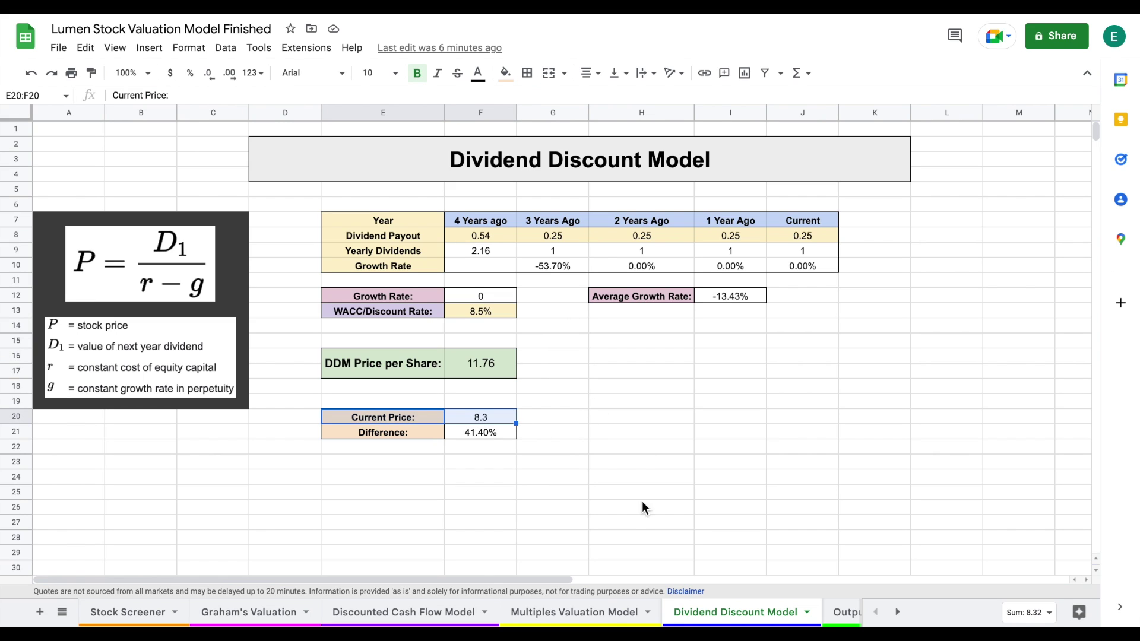
click(844, 612)
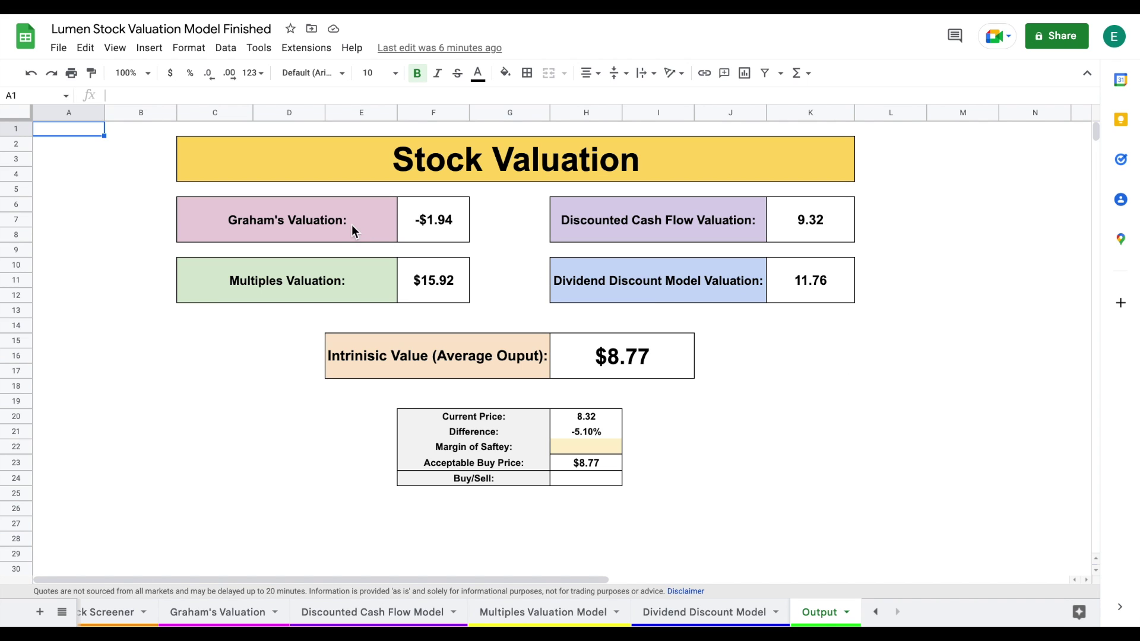
Review the Graham's, DCF, $15.92 Multiples and 11.76 DDM valuation formulas on the Output sheet
drag(355, 229, 453, 224)
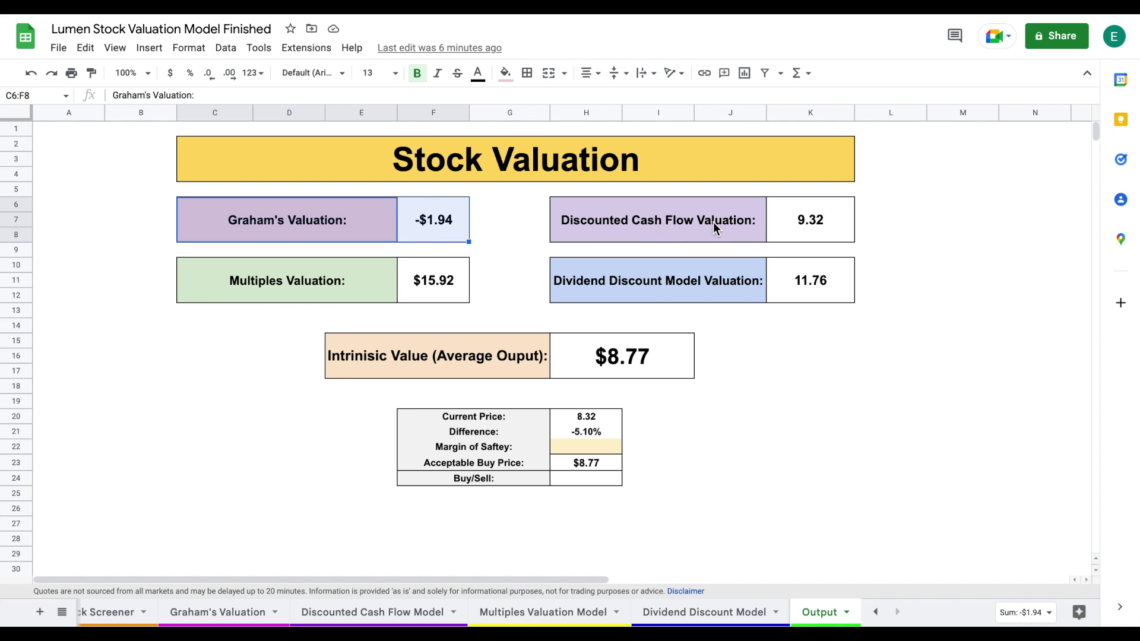
drag(695, 226, 788, 225)
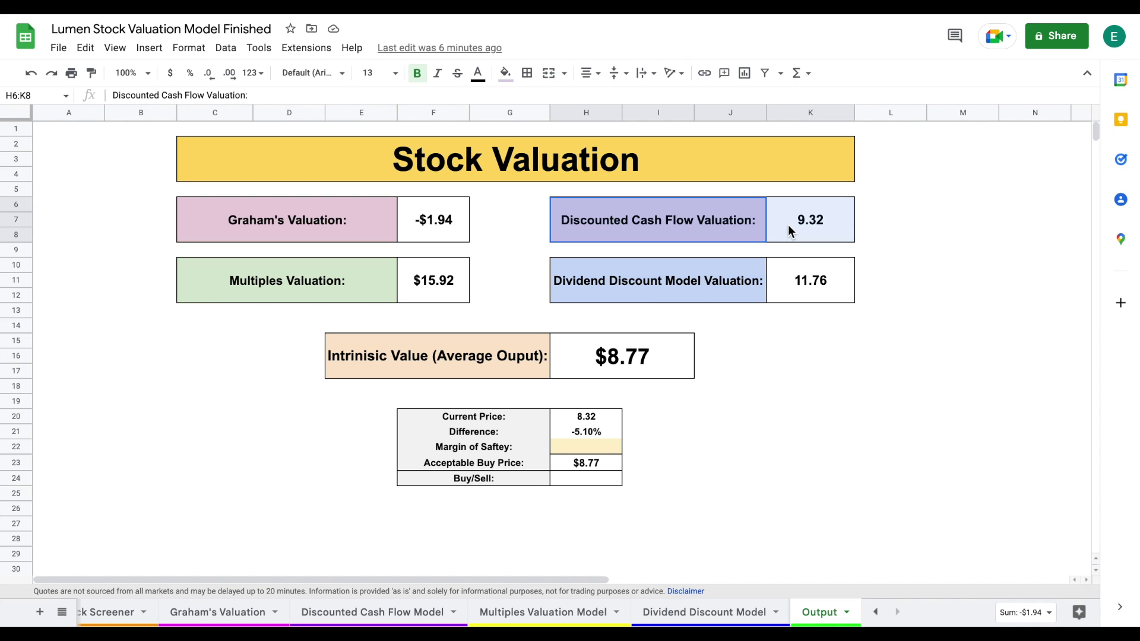
click(380, 297)
click(433, 288)
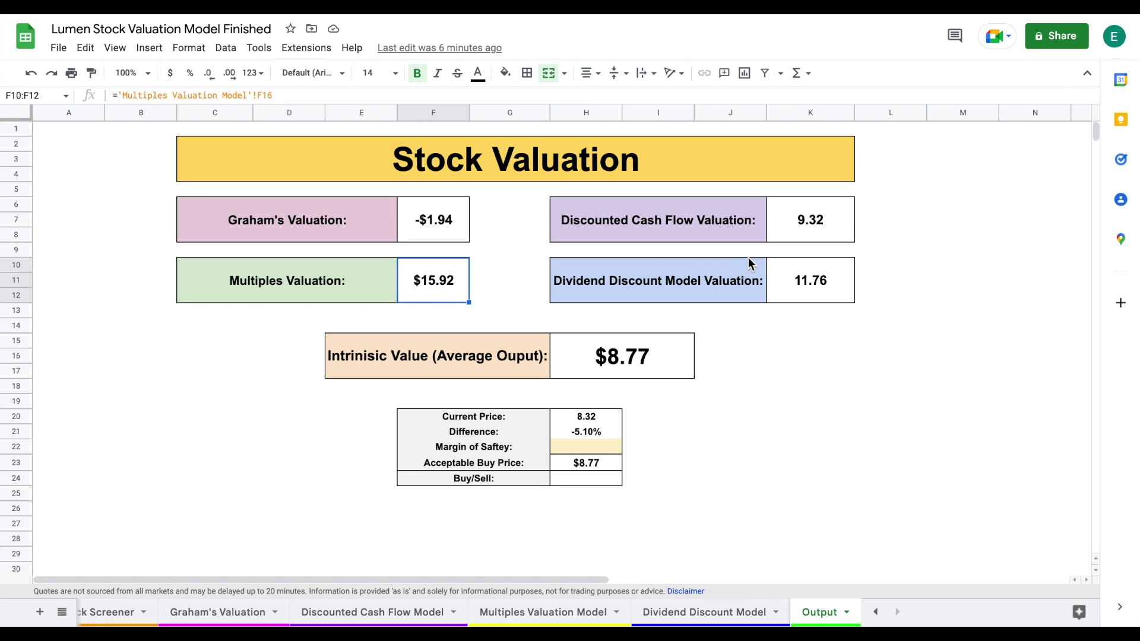
drag(695, 294, 796, 295)
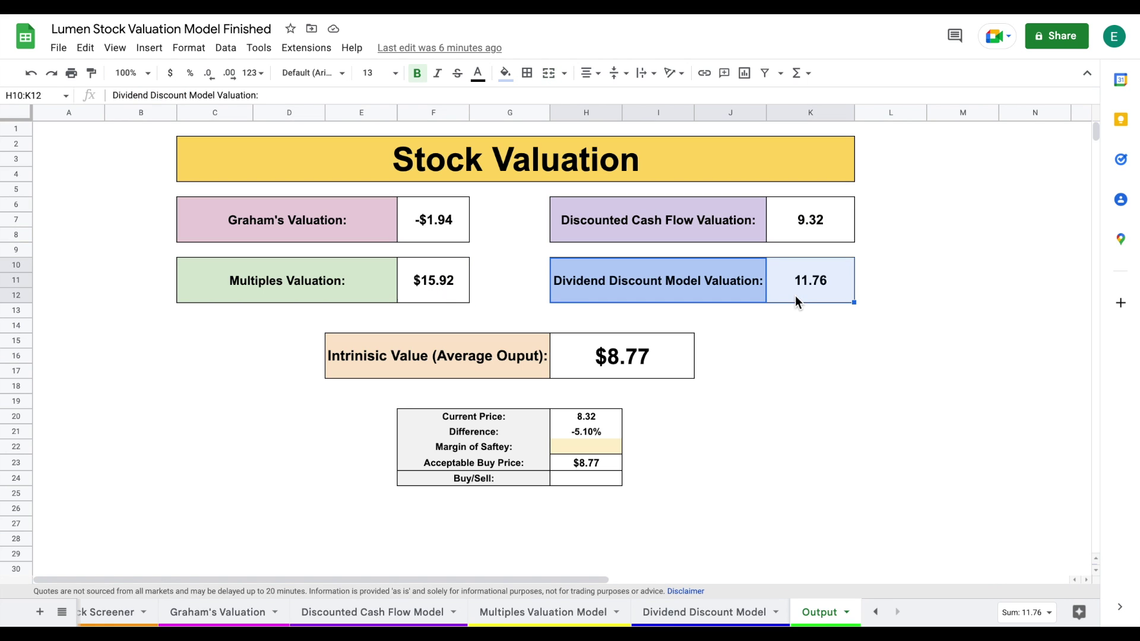
click(812, 293)
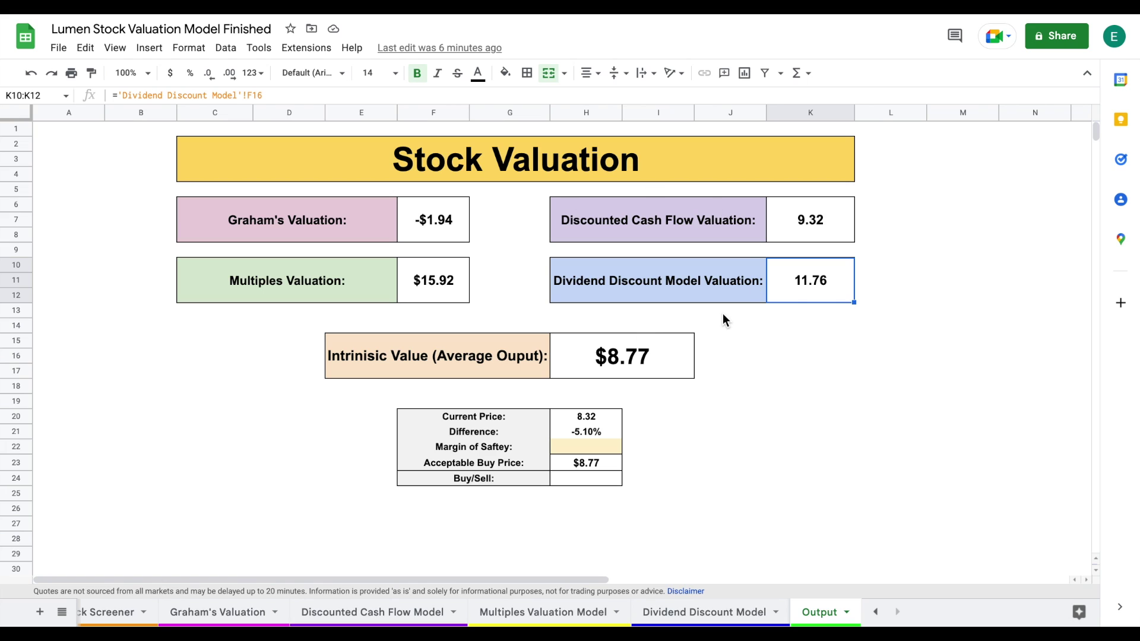
Check the $8.77 AVERAGE intrinsic value and 8.32 current price, then select the Margin of Safety cell
drag(508, 360, 674, 368)
click(674, 368)
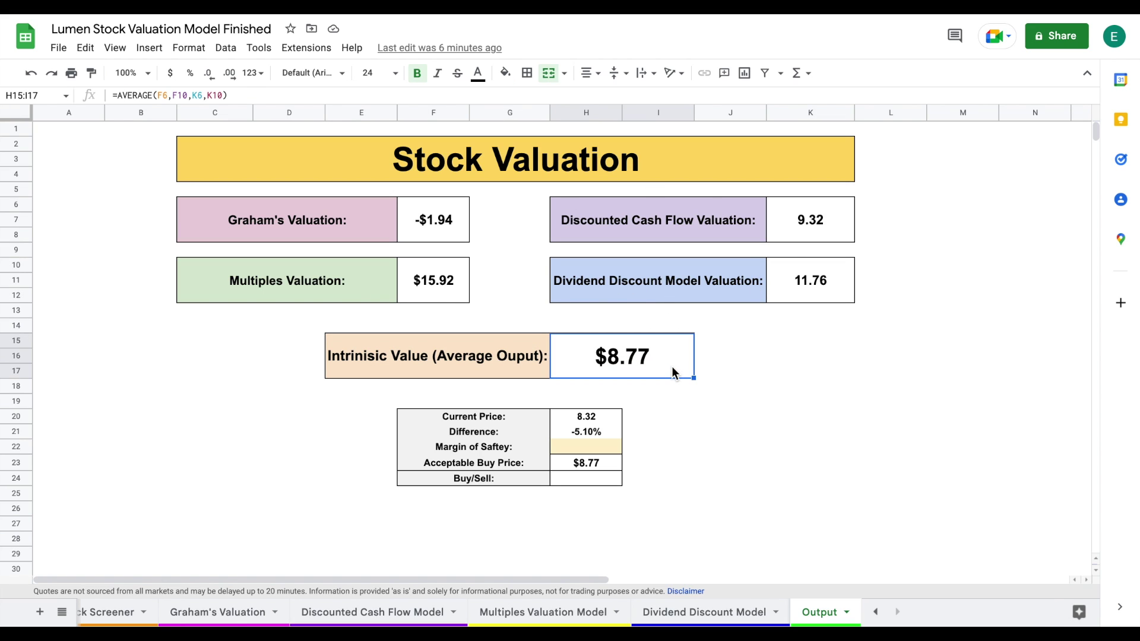
click(504, 419)
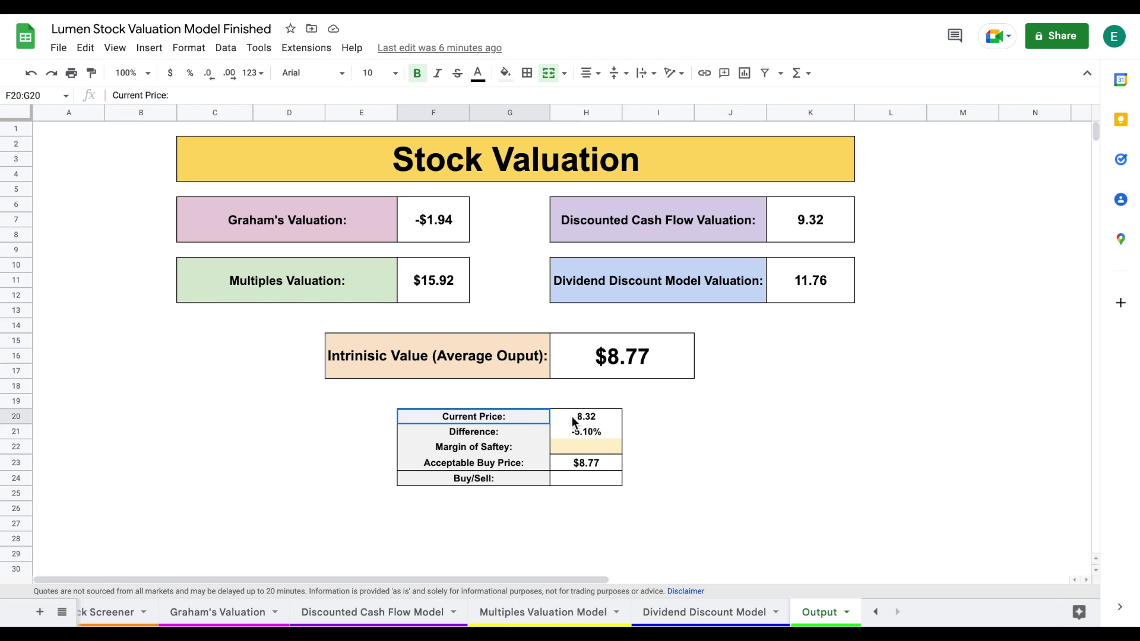
click(584, 418)
click(759, 448)
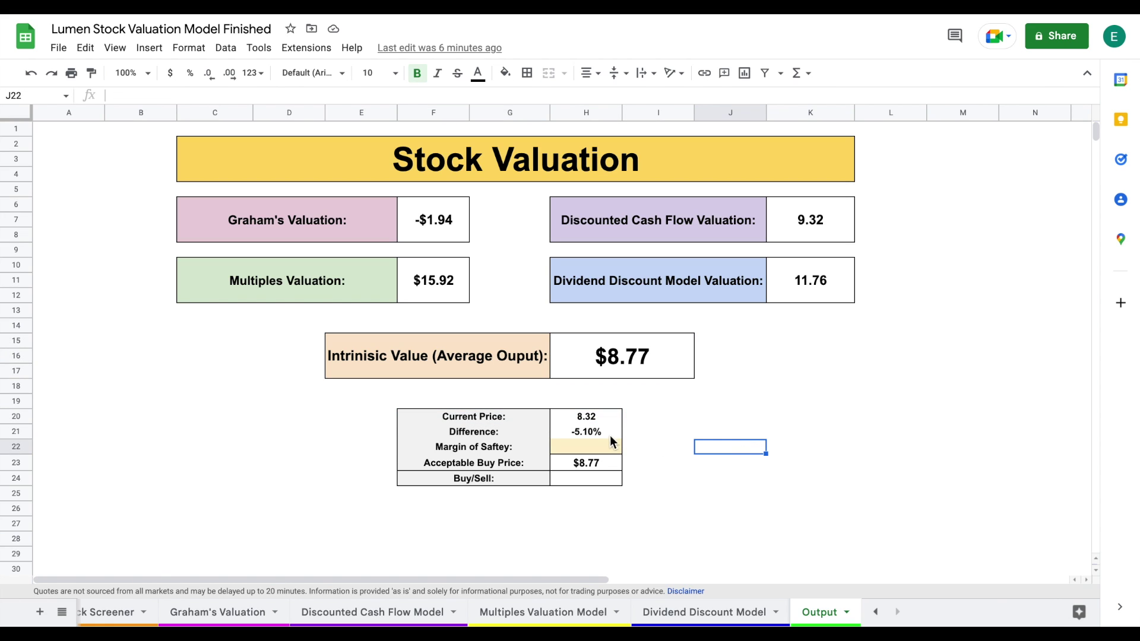
click(605, 450)
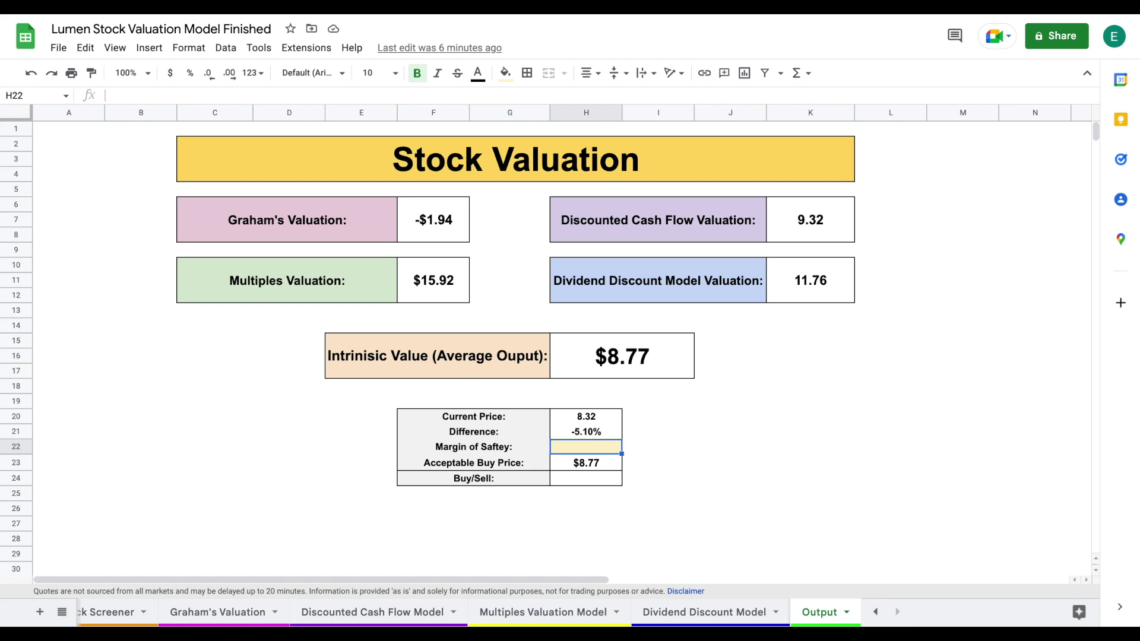
Enter a 20% margin of safety and confirm the $7.01 buy price and Sell verdict
text(20)
key(Return)
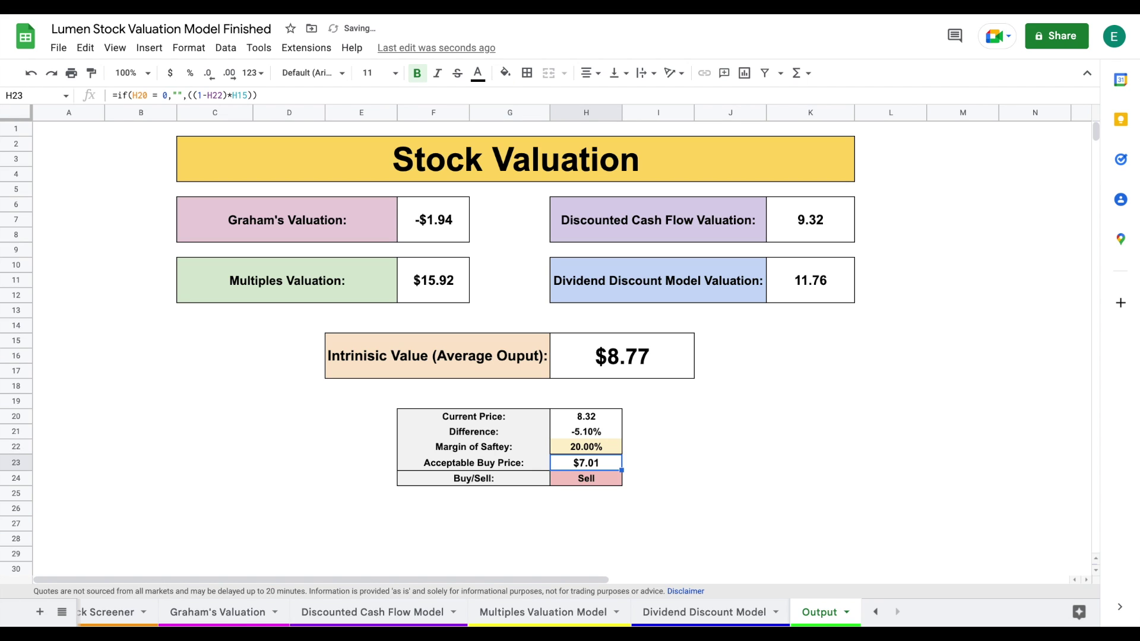
click(520, 464)
click(600, 463)
drag(506, 479, 587, 479)
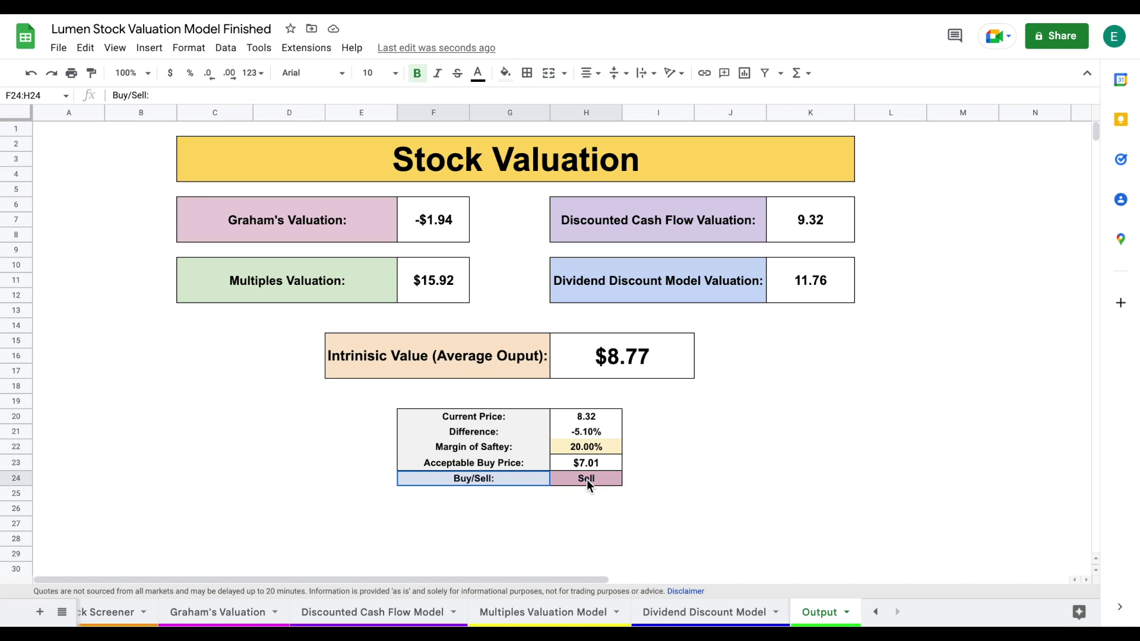
click(765, 447)
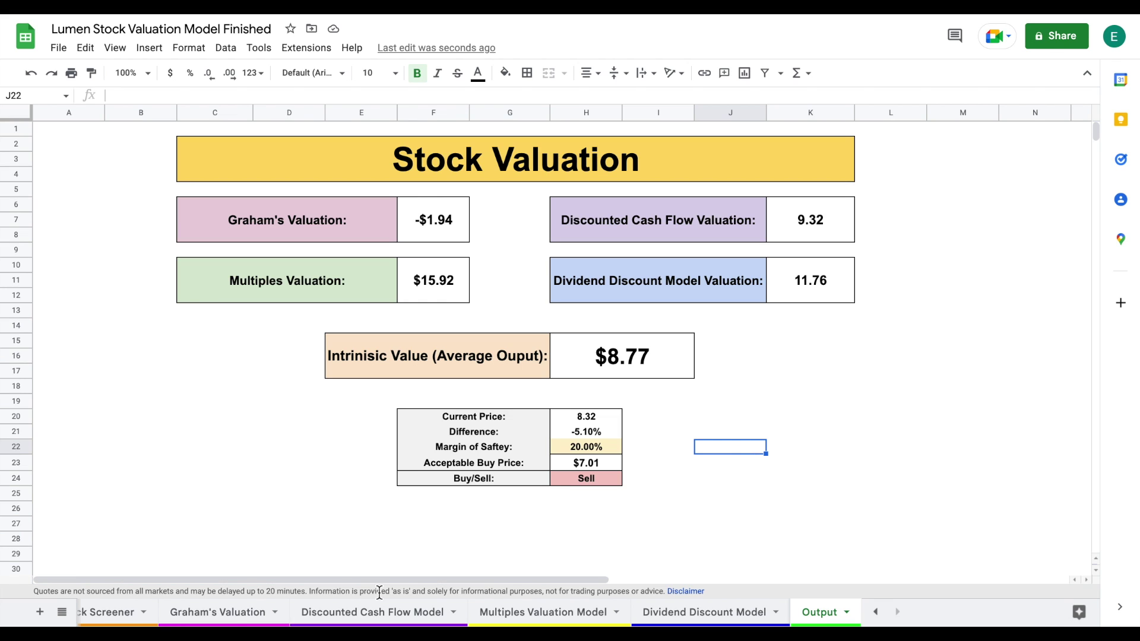
click(377, 612)
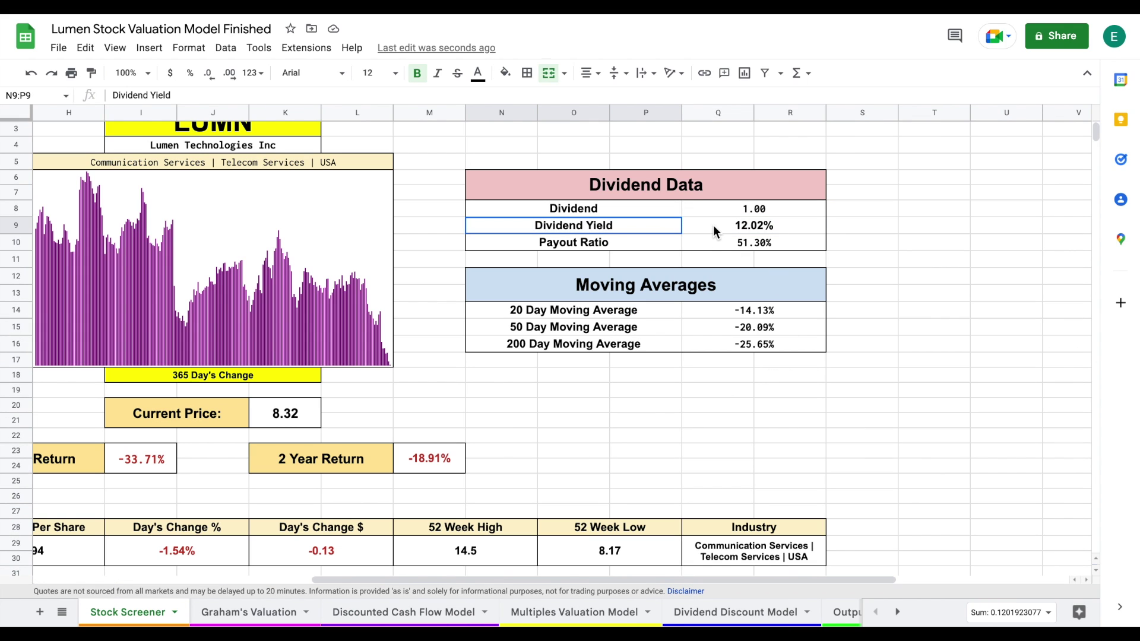
click(846, 613)
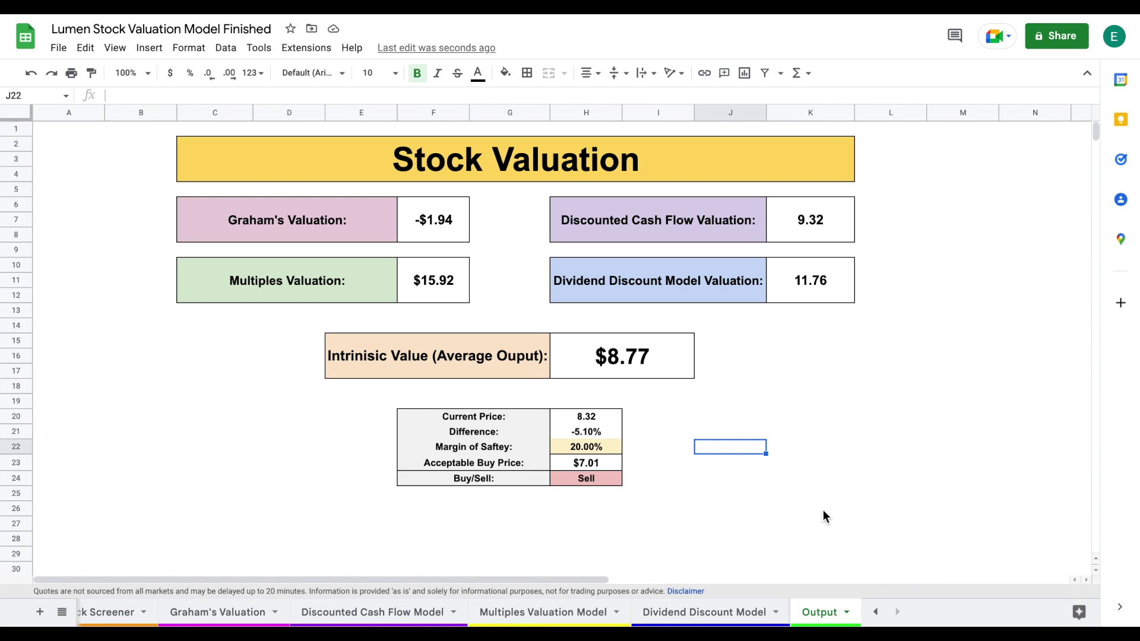
click(794, 432)
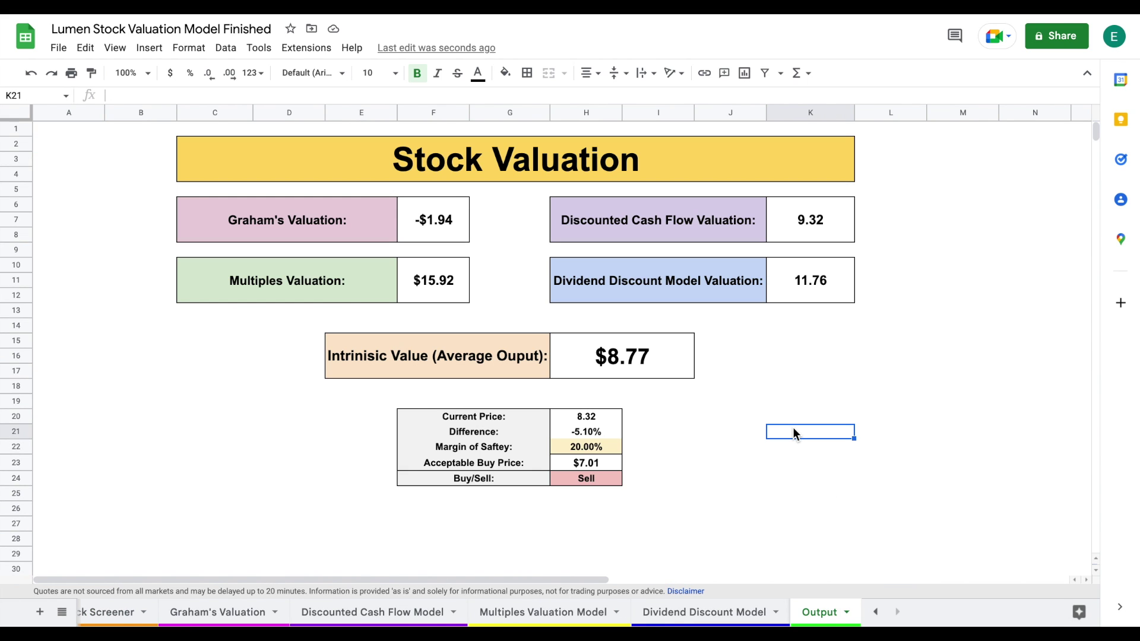